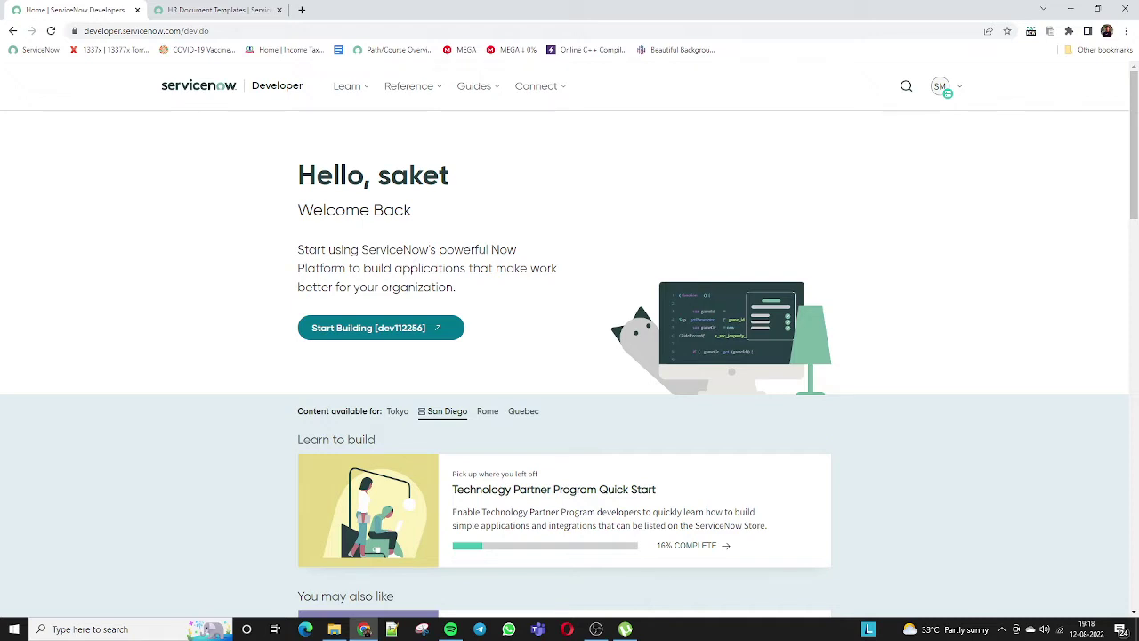
Switch to the second browser tab holding the dev112256 developer instance.
{"action": "left_click", "coordinate": [200, 9]}
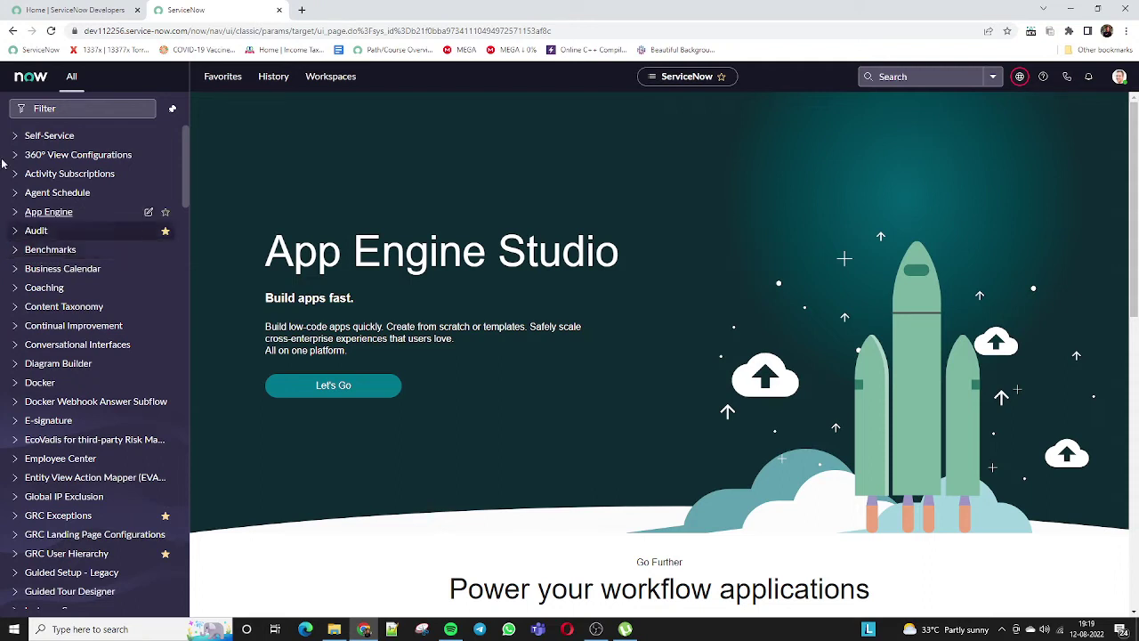
Filter the navigator for 'hr case' and go to HR Case Management > Create New Case.
{"action": "left_click", "coordinate": [75, 108]}
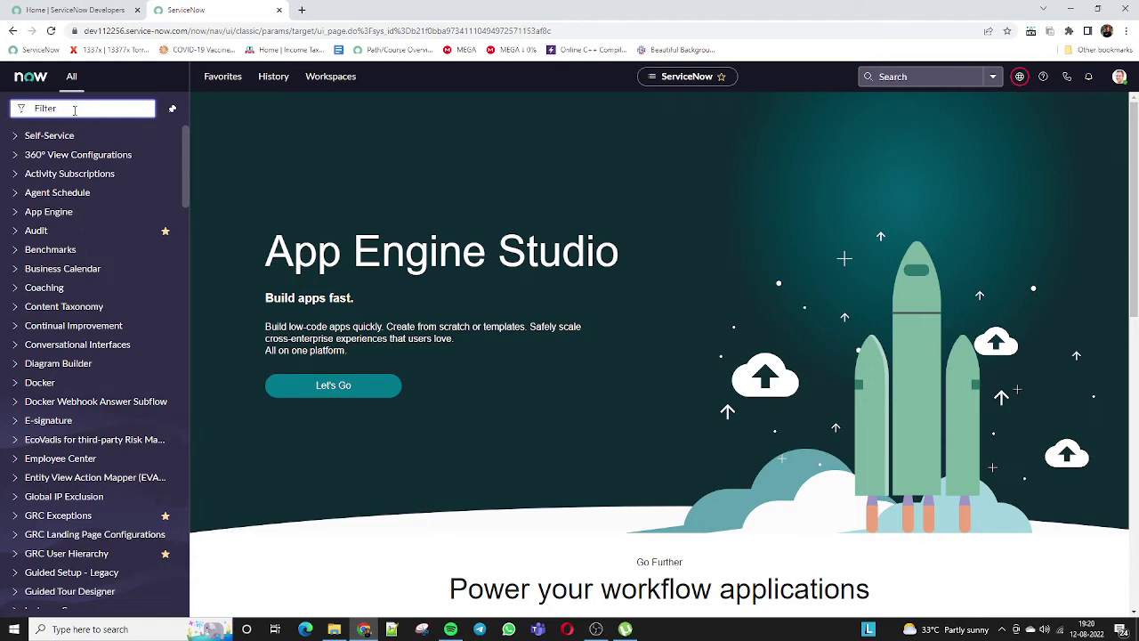
{"action": "type", "text": "hr case"}
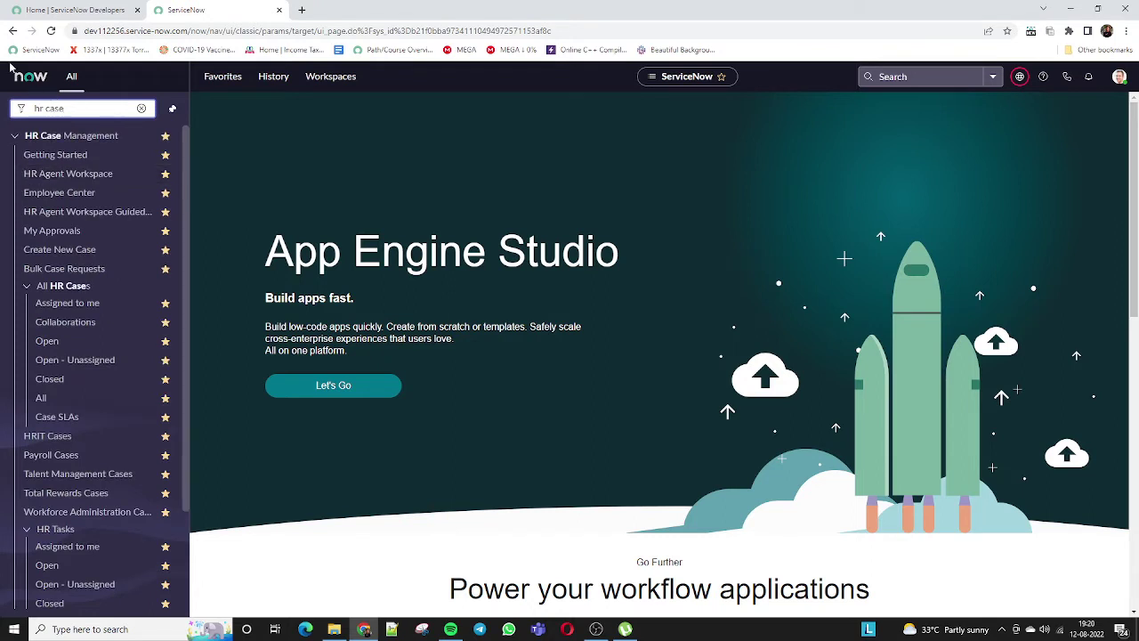
{"action": "left_click", "coordinate": [46, 256]}
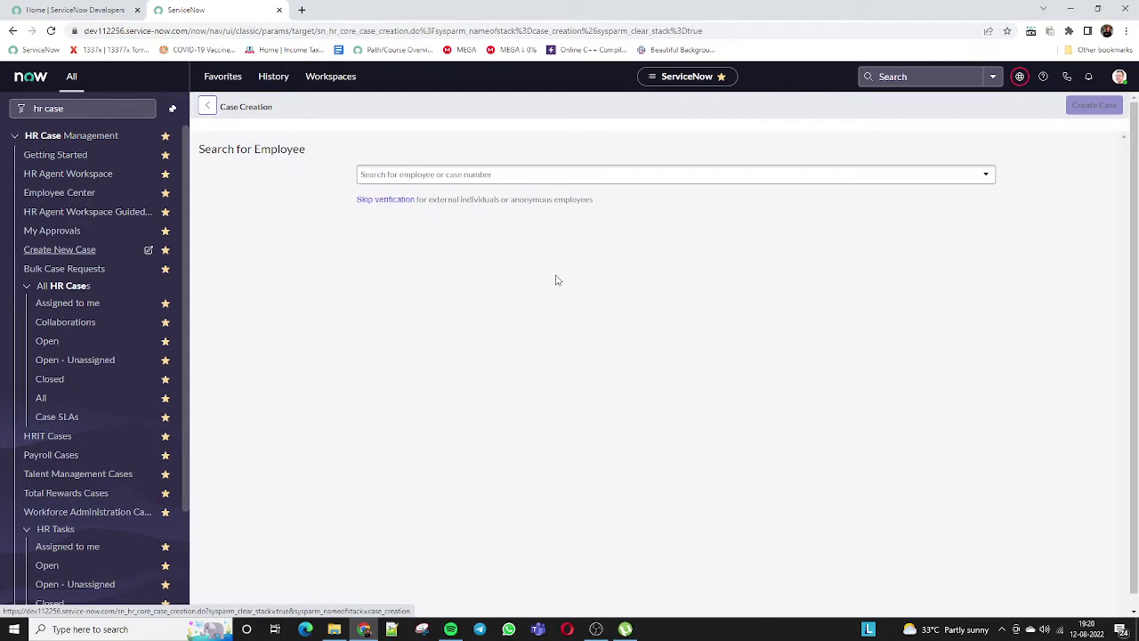
Search for the employee by name and select them for the new case.
{"action": "left_click", "coordinate": [658, 182]}
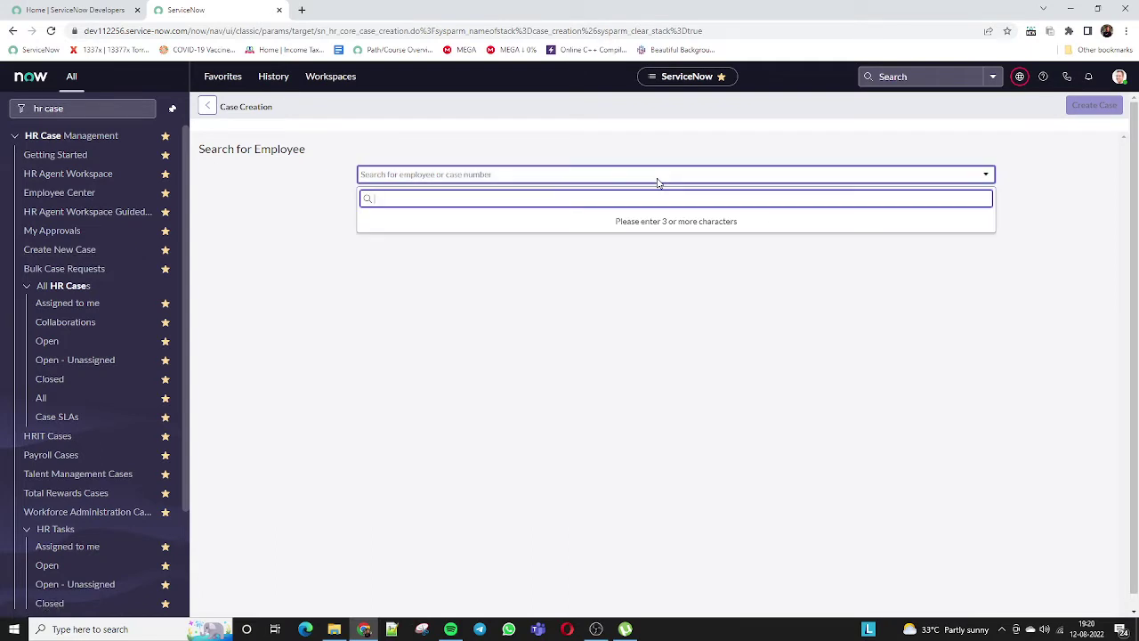
{"action": "type", "text": "abel"}
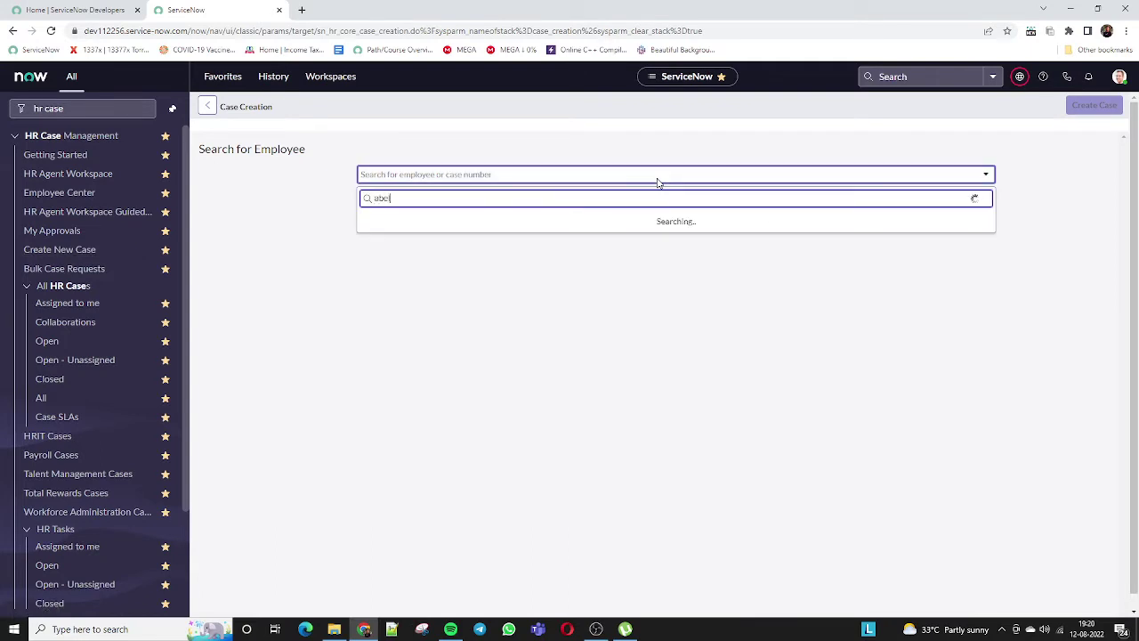
{"action": "type", "text": " tu"}
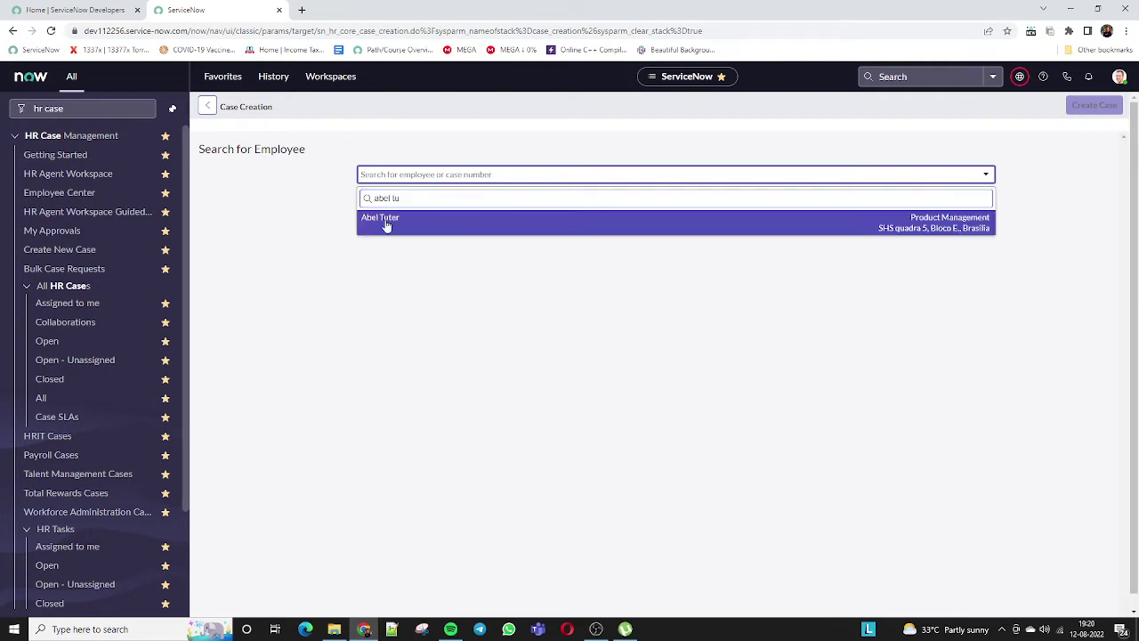
{"action": "key", "text": "Return"}
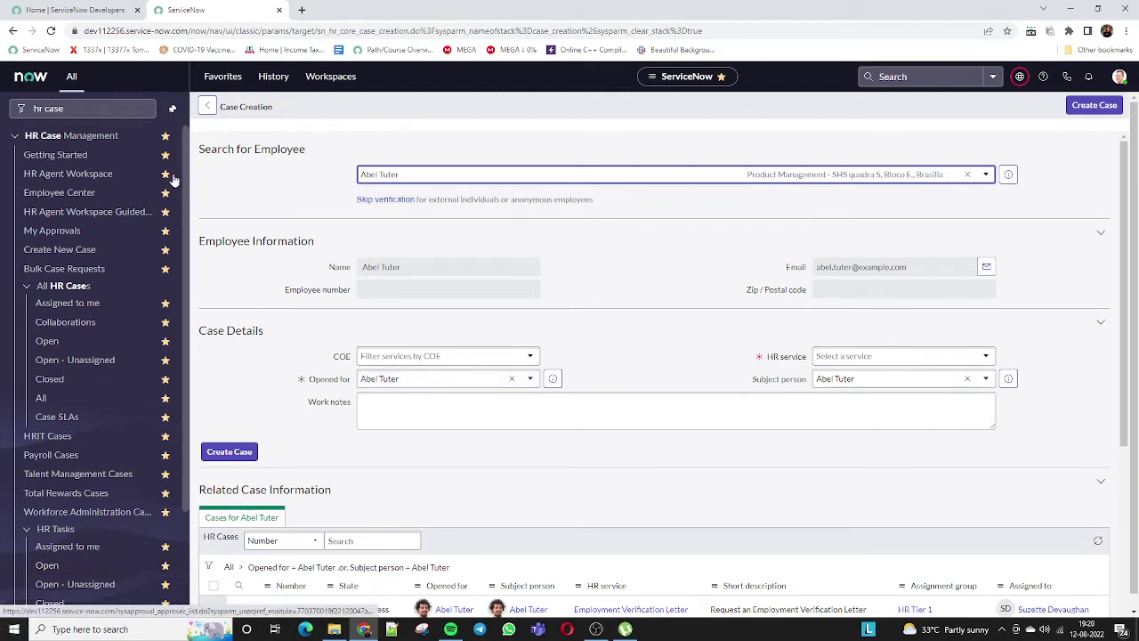
{"action": "left_click_drag", "start_coordinate": [359, 269], "coordinate": [954, 261]}
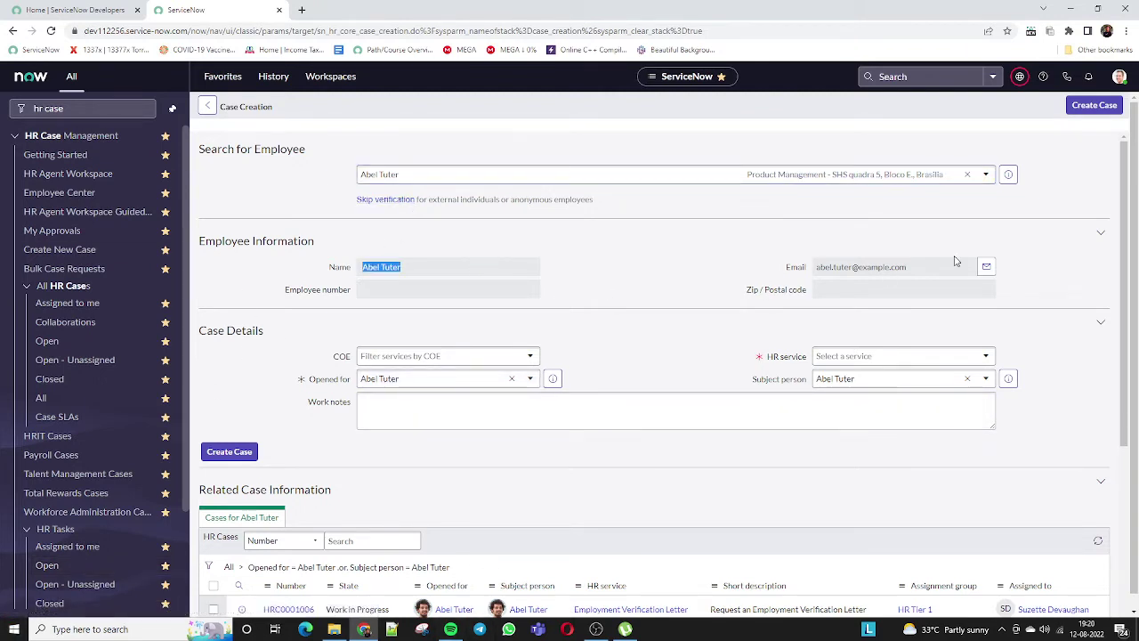
{"action": "triple_click", "coordinate": [872, 267]}
{"action": "left_click", "coordinate": [336, 295]}
{"action": "triple_click", "coordinate": [335, 295]}
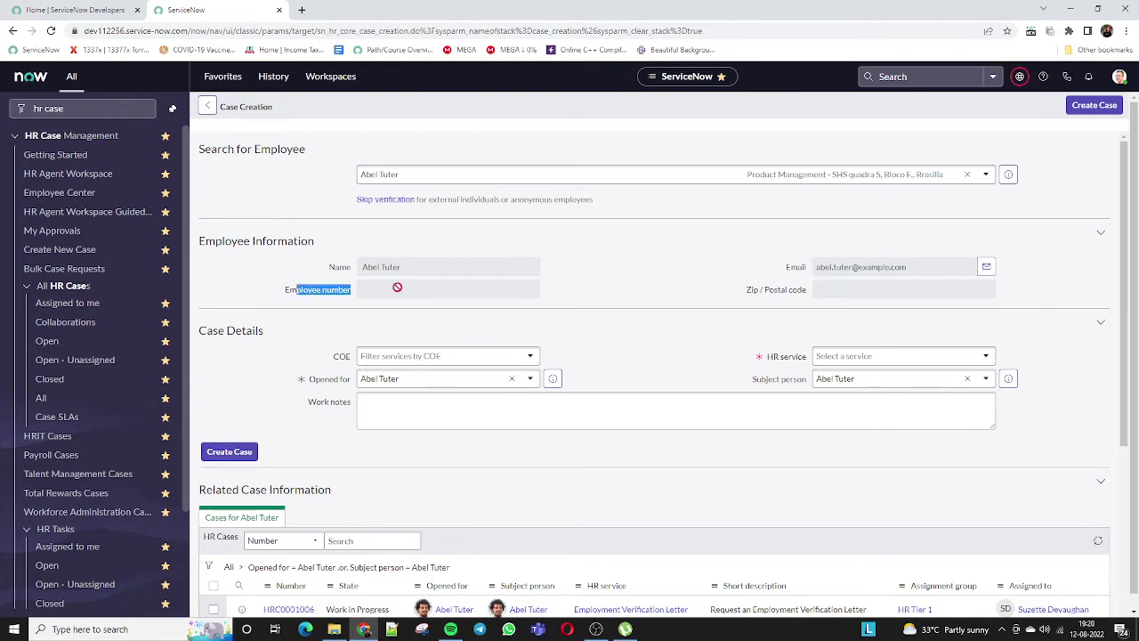
{"action": "left_click", "coordinate": [397, 286]}
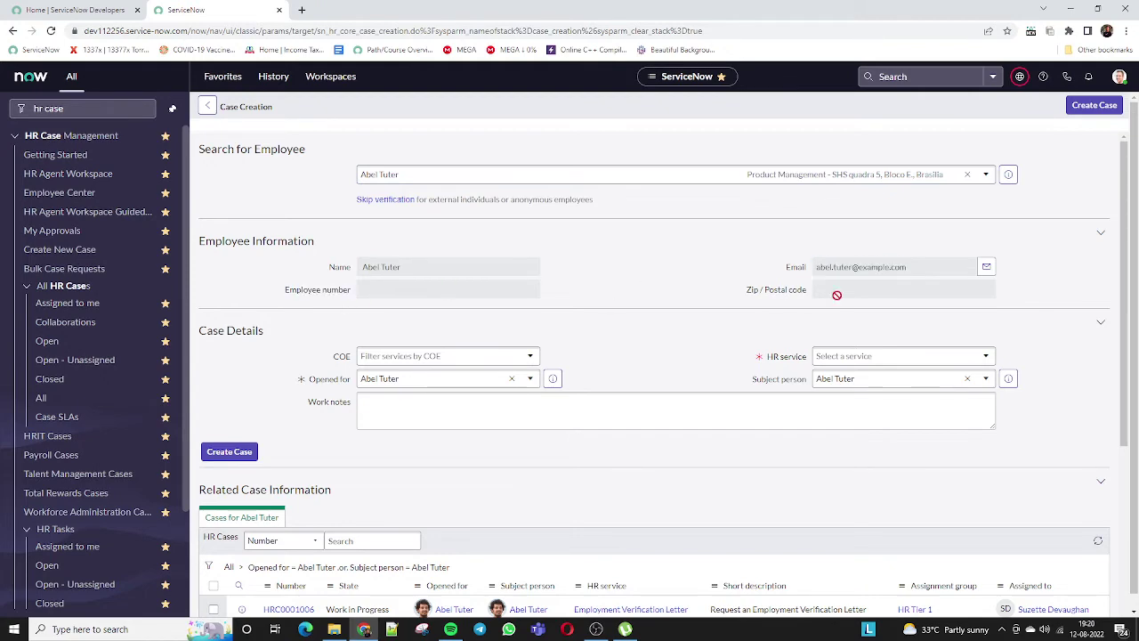
{"action": "scroll", "coordinate": [577, 307], "scroll_direction": "down", "scroll_amount": 1}
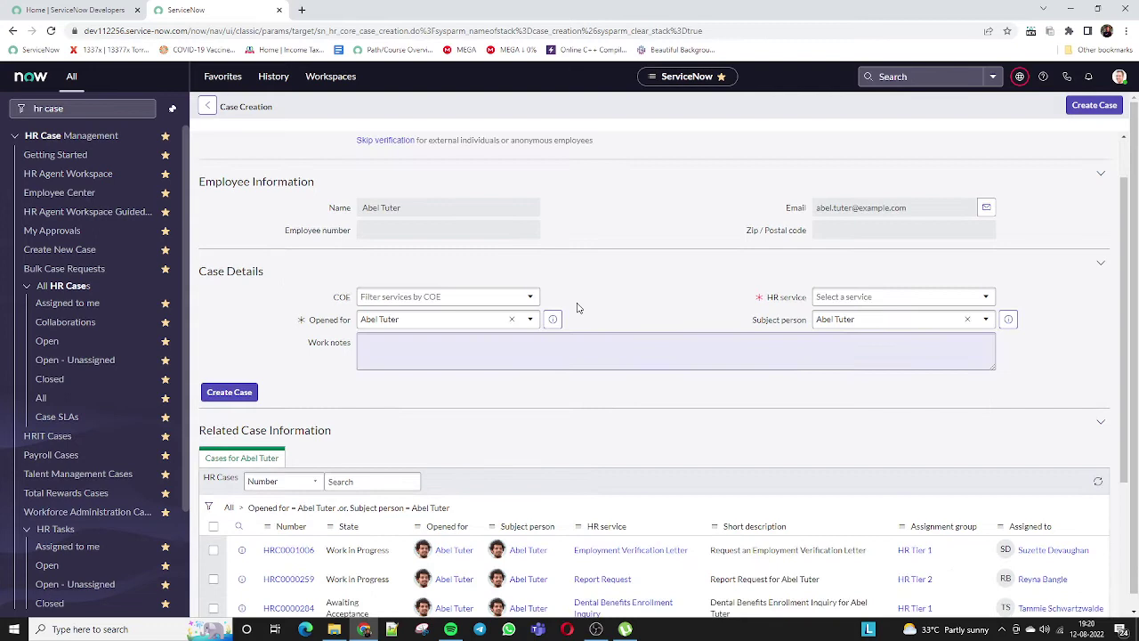
Set the HR service to Employment Verification Letter.
{"action": "left_click", "coordinate": [861, 297]}
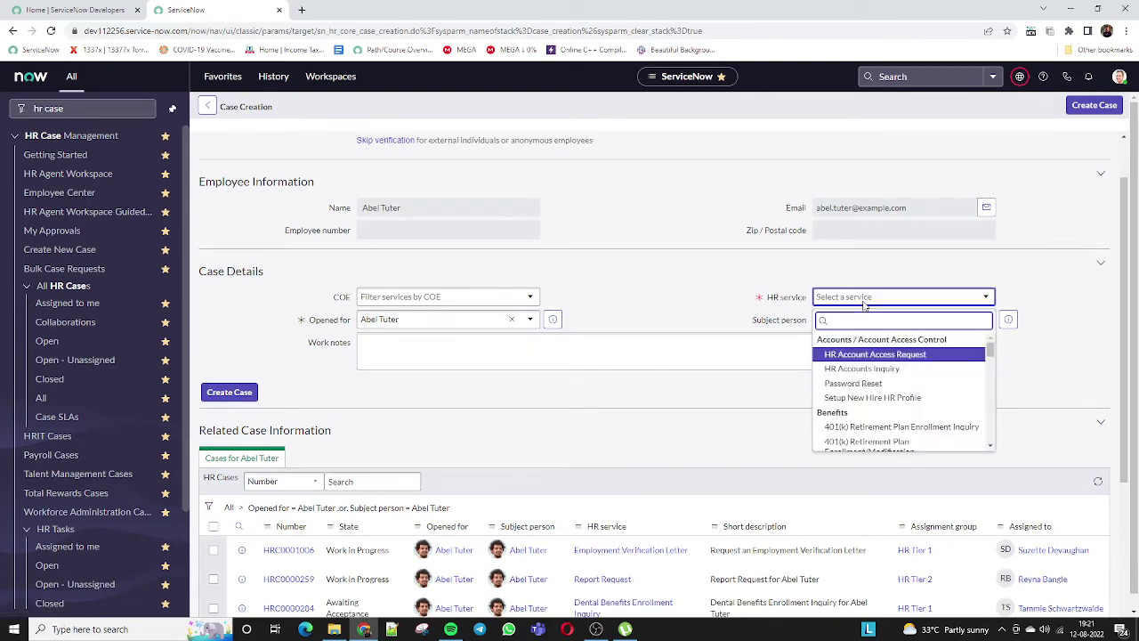
{"action": "type", "text": "employ"}
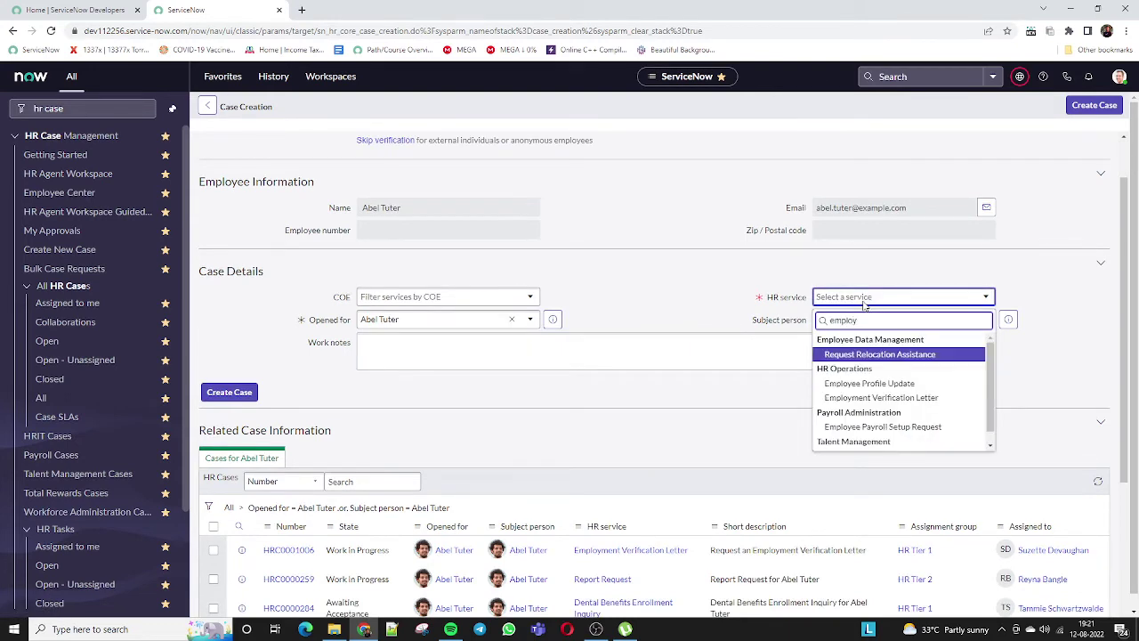
{"action": "type", "text": "men"}
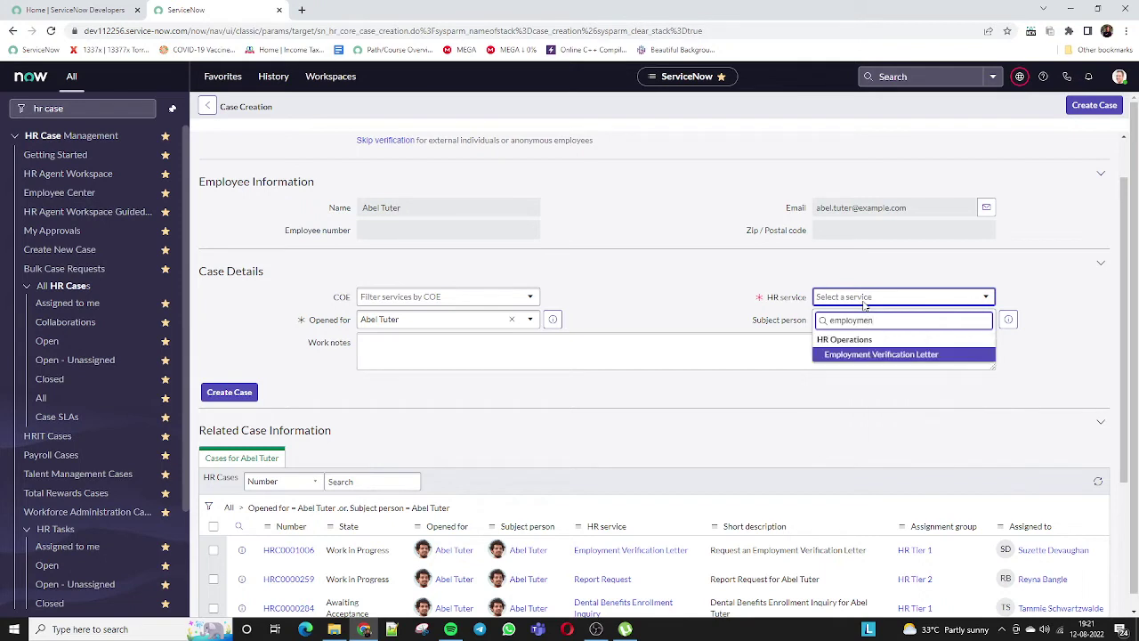
{"action": "left_click", "coordinate": [845, 356]}
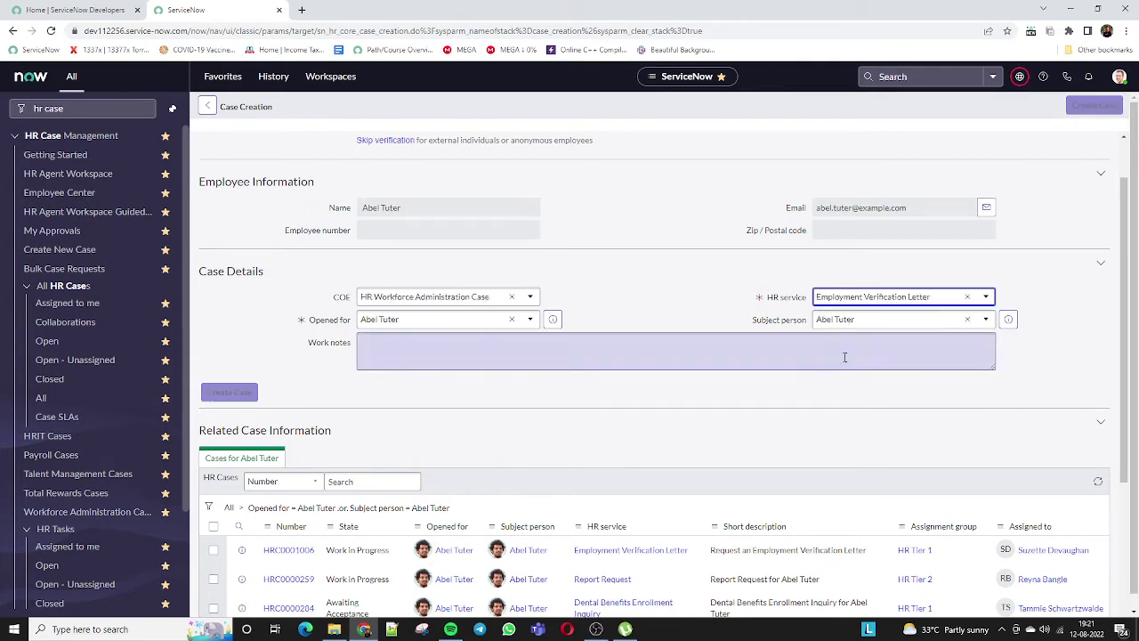
Enter a Triguma Academy document-generation testing work note, then create case HRC0001009.
{"action": "left_click", "coordinate": [442, 357]}
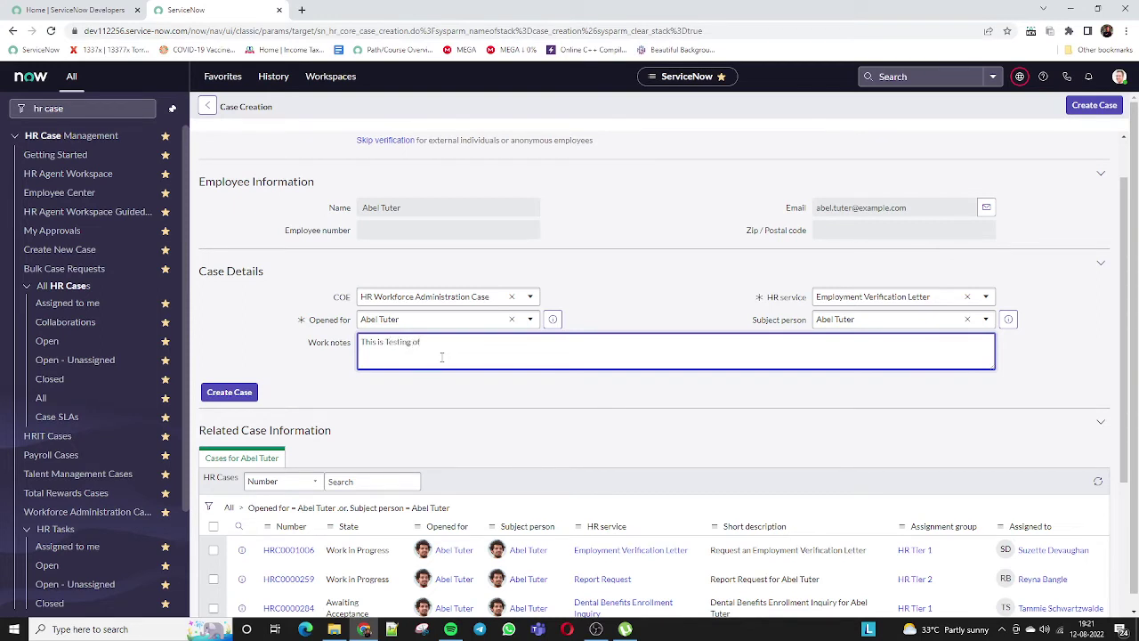
{"action": "type", "text": "ment Generation"}
{"action": "scroll", "coordinate": [442, 355], "scroll_direction": "up", "scroll_amount": 1}
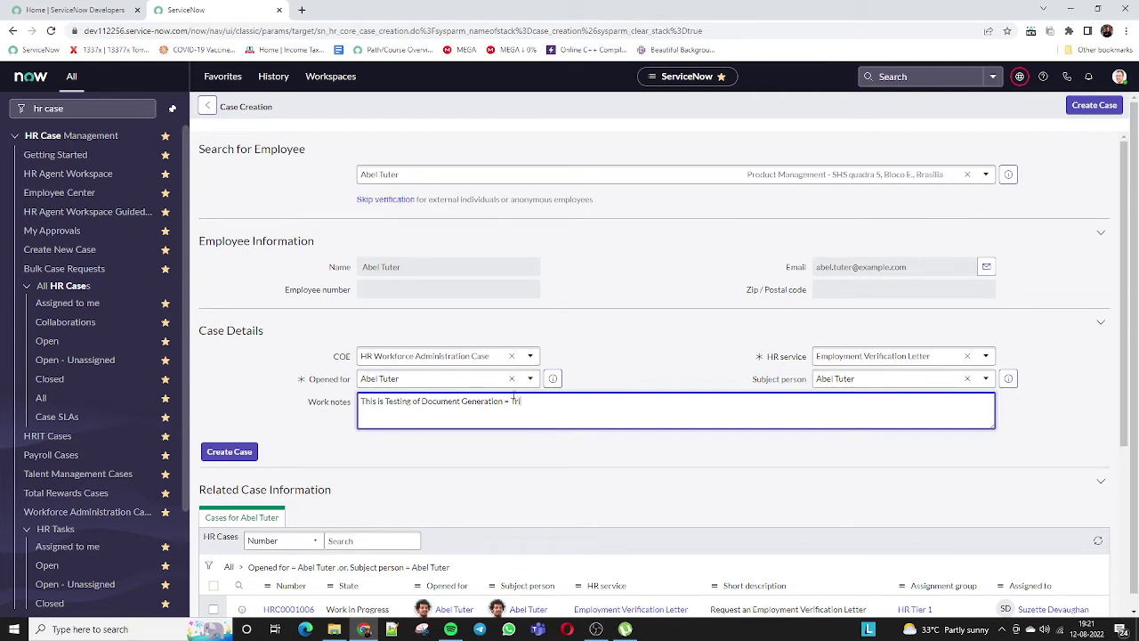
{"action": "type", "text": "tion - Triguma Academy"}
{"action": "left_click", "coordinate": [367, 258]}
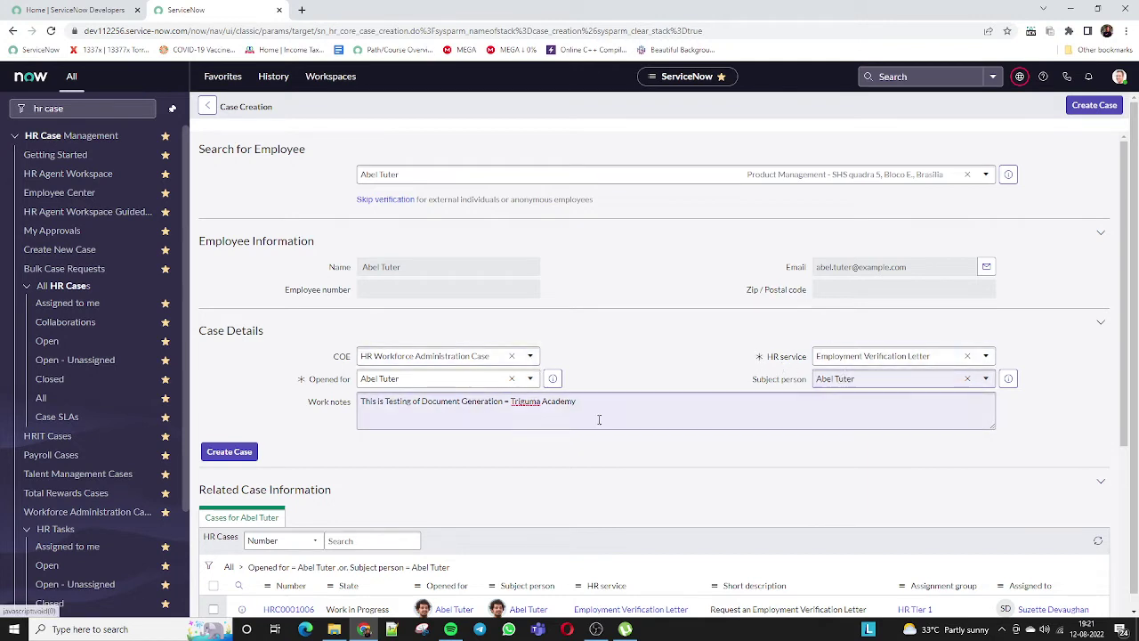
{"action": "left_click", "coordinate": [229, 451]}
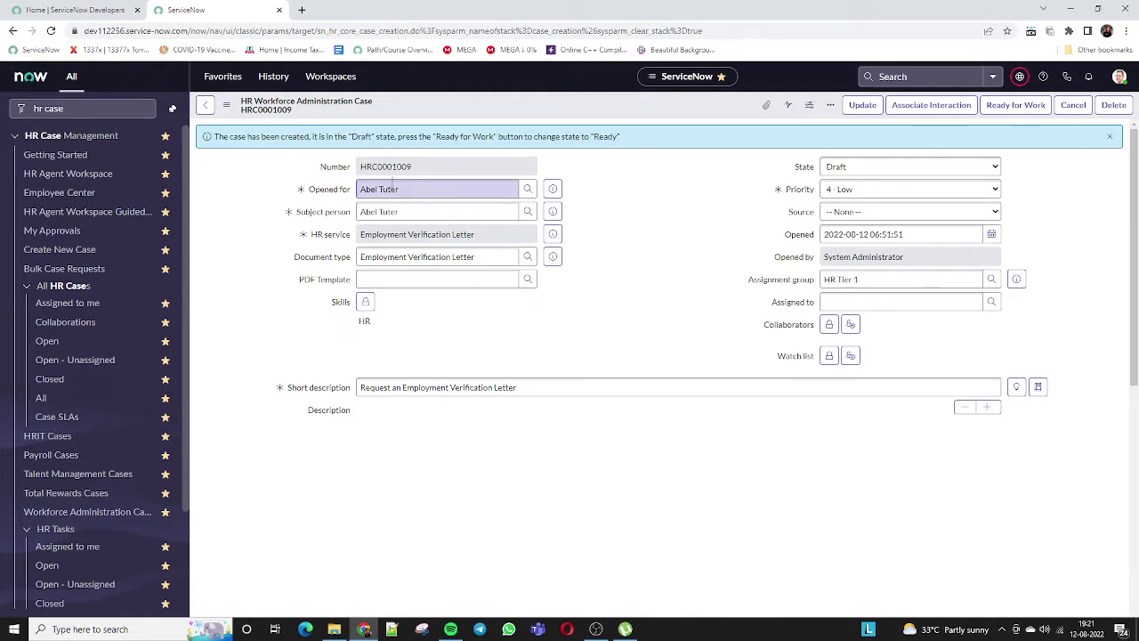
Mark Draft case HRC0001009 Ready for Work so it routes to an HR Tier 1 agent.
{"action": "double_click", "coordinate": [369, 168]}
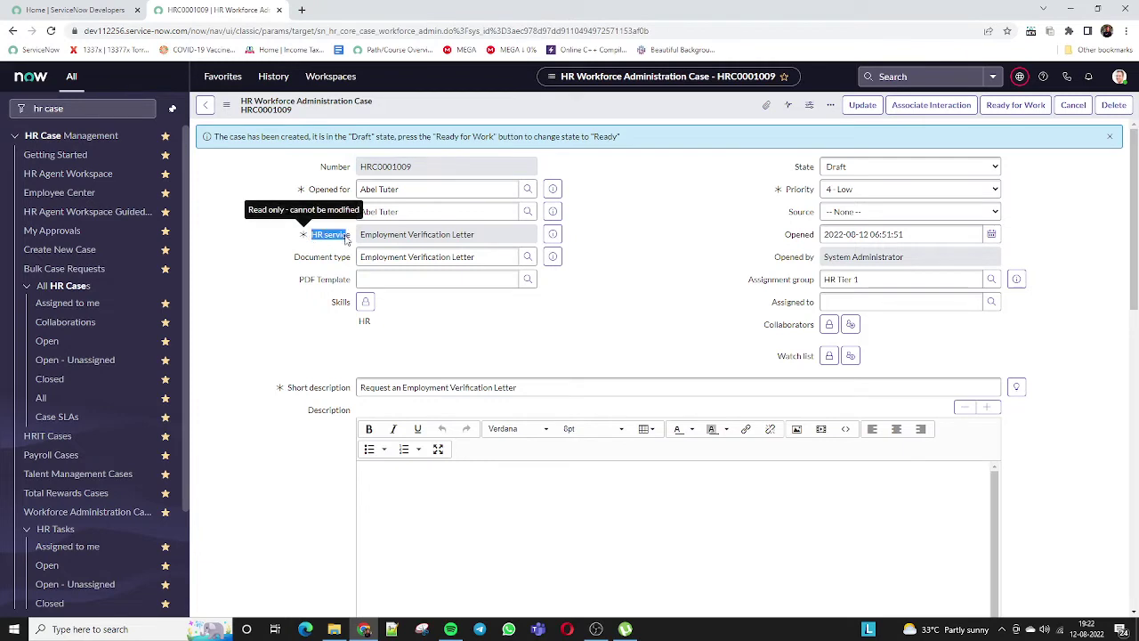
{"action": "left_click", "coordinate": [384, 237]}
{"action": "left_click_drag", "start_coordinate": [365, 238], "coordinate": [480, 235]}
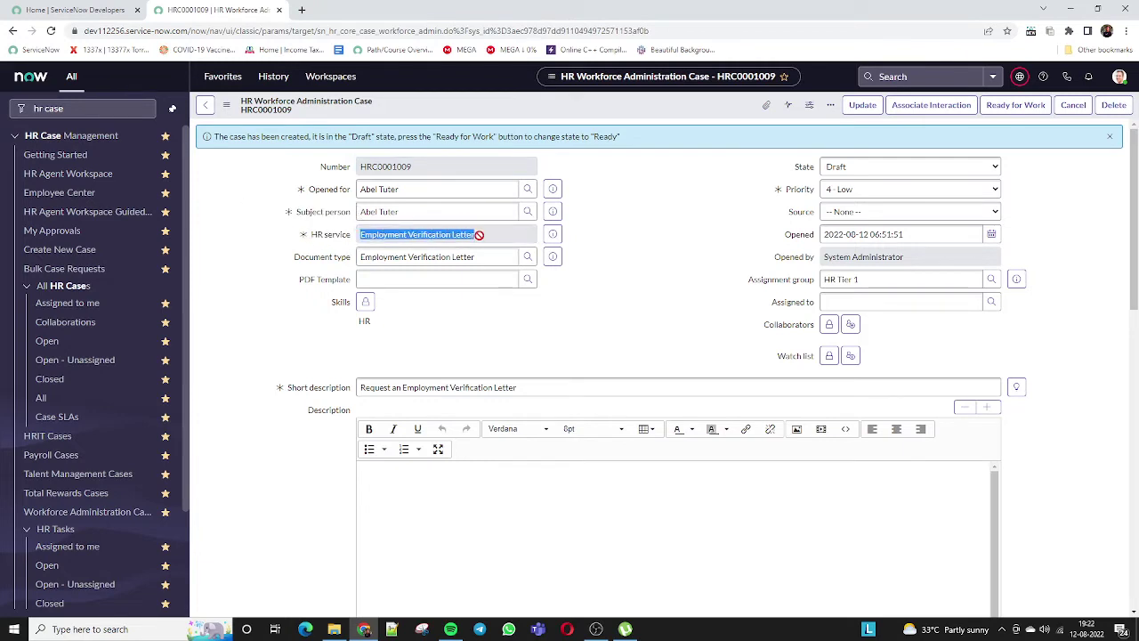
{"action": "left_click_drag", "start_coordinate": [278, 264], "coordinate": [354, 259]}
{"action": "left_click", "coordinate": [366, 261]}
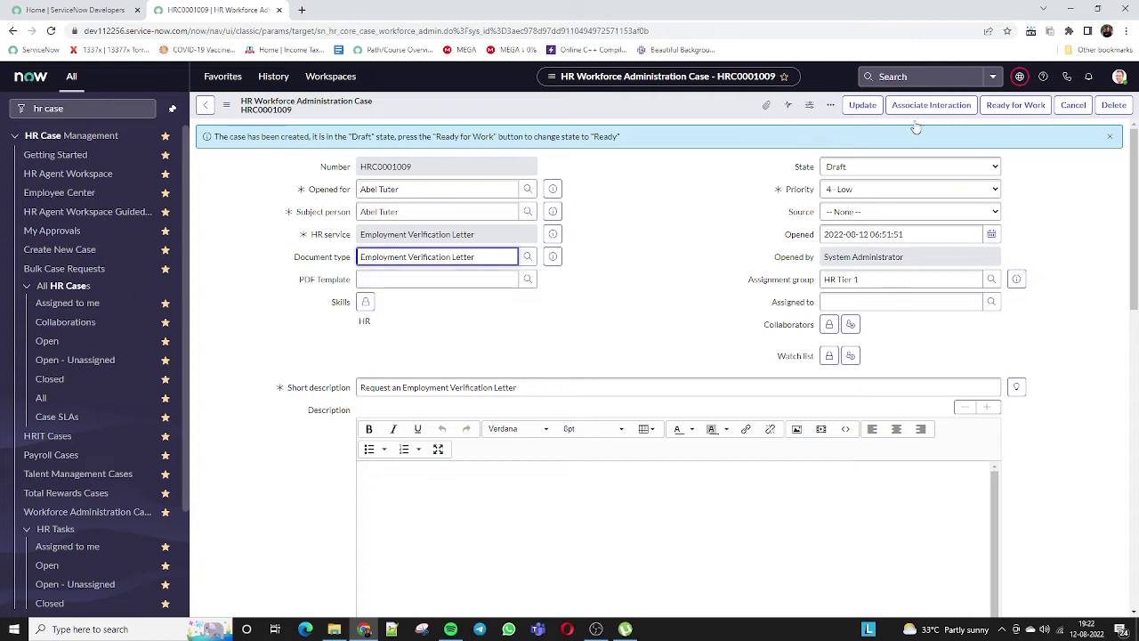
{"action": "triple_click", "coordinate": [852, 279]}
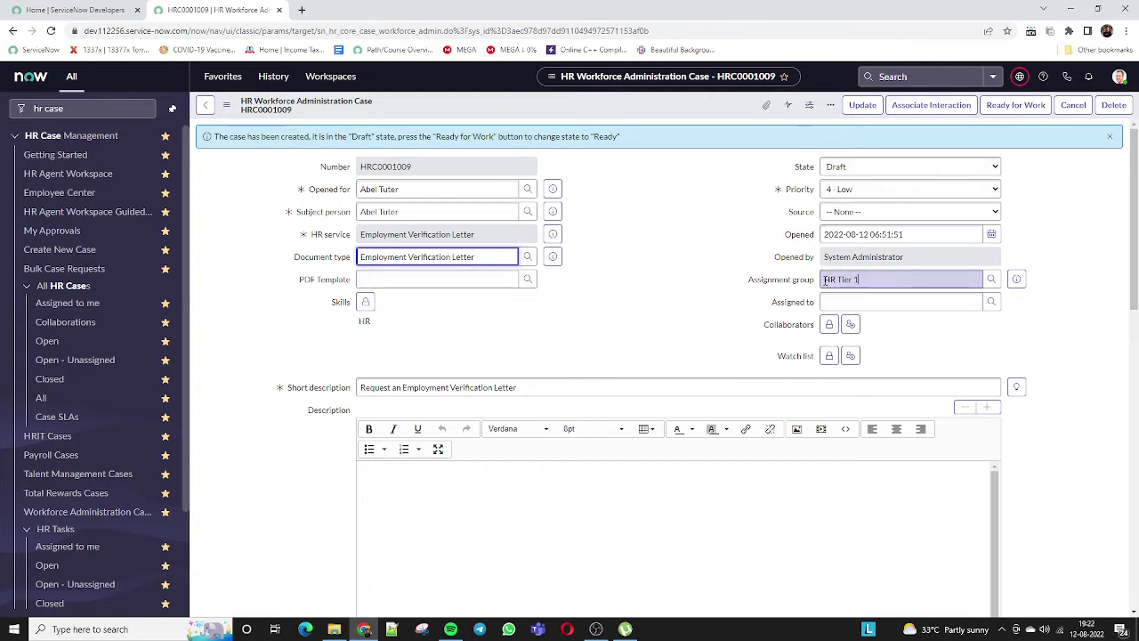
{"action": "triple_click", "coordinate": [880, 279]}
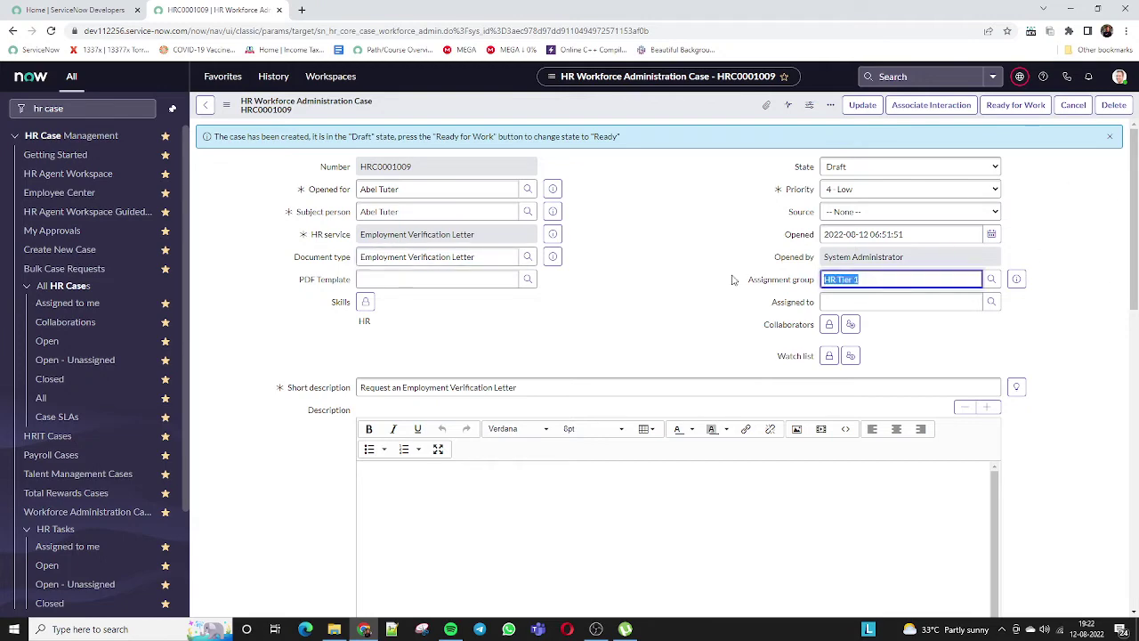
{"action": "scroll", "coordinate": [731, 279], "scroll_direction": "down", "scroll_amount": 3}
{"action": "scroll", "coordinate": [731, 279], "scroll_direction": "up", "scroll_amount": 3}
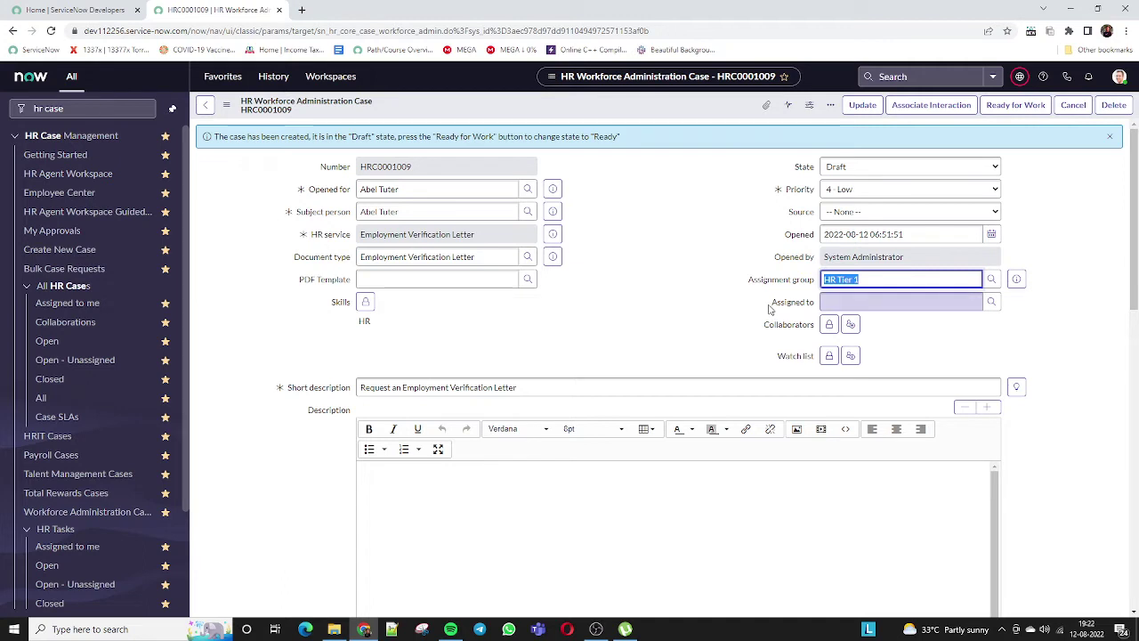
{"action": "left_click", "coordinate": [1001, 110]}
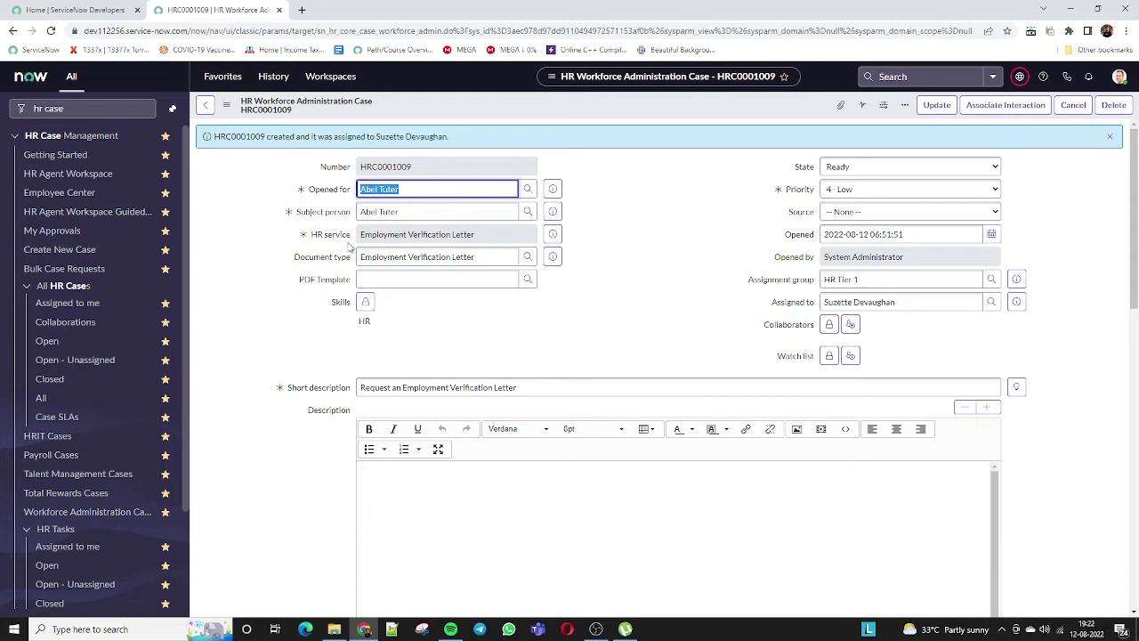
{"action": "key", "text": "shift+Tab"}
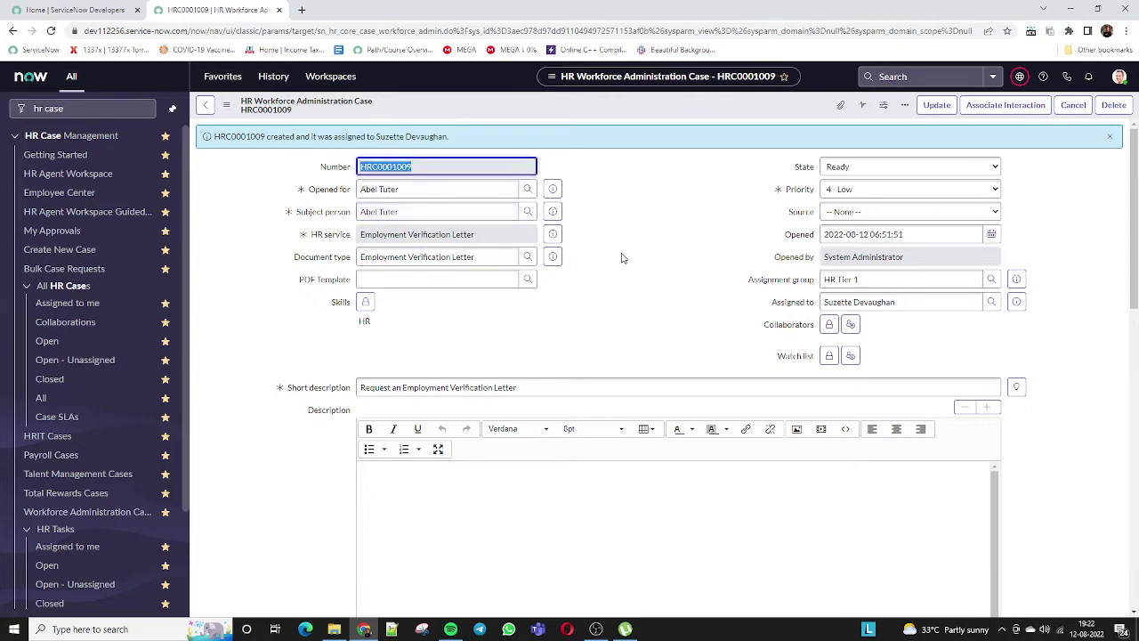
{"action": "left_click_drag", "start_coordinate": [370, 233], "coordinate": [494, 232]}
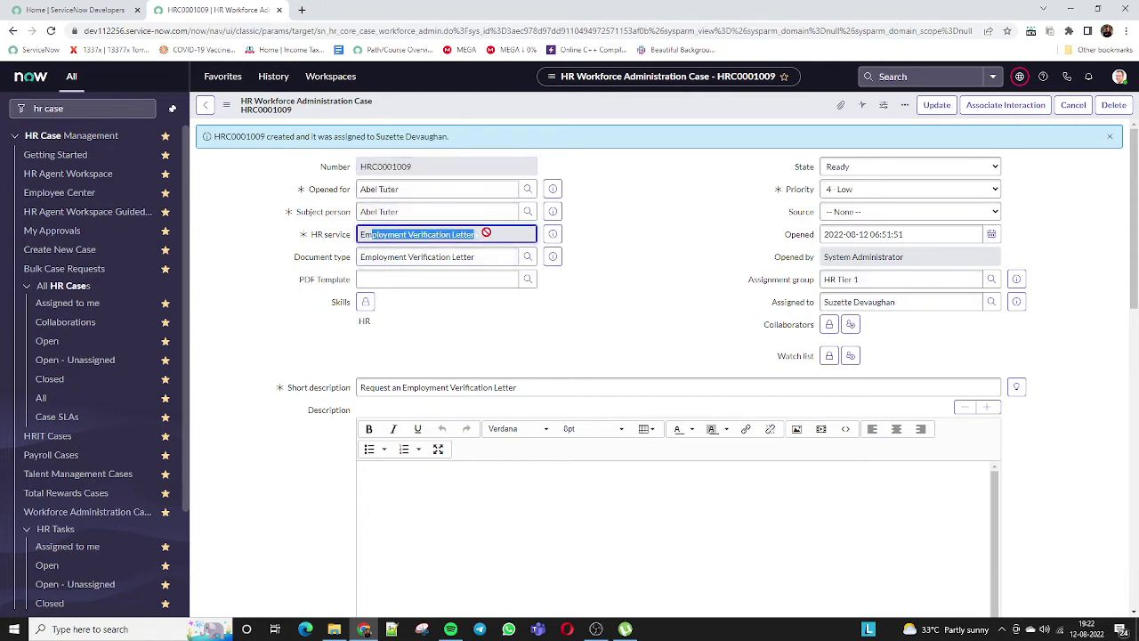
{"action": "left_click", "coordinate": [494, 232]}
{"action": "scroll", "coordinate": [628, 352], "scroll_direction": "down", "scroll_amount": 2}
{"action": "scroll", "coordinate": [628, 352], "scroll_direction": "down", "scroll_amount": 5}
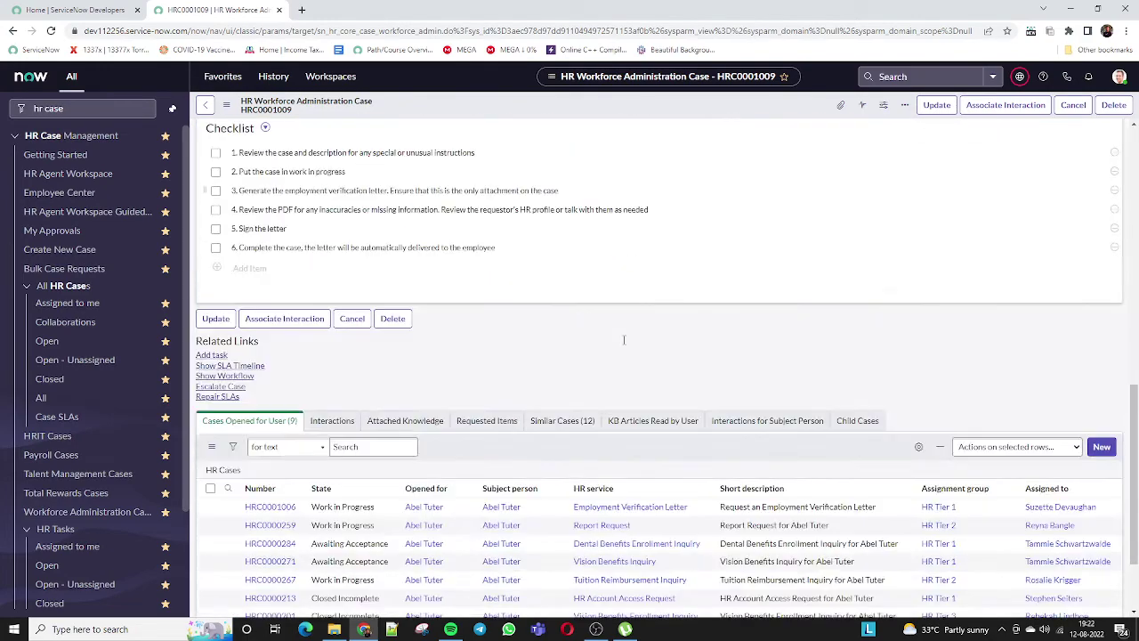
{"action": "scroll", "coordinate": [623, 342], "scroll_direction": "up", "scroll_amount": 3}
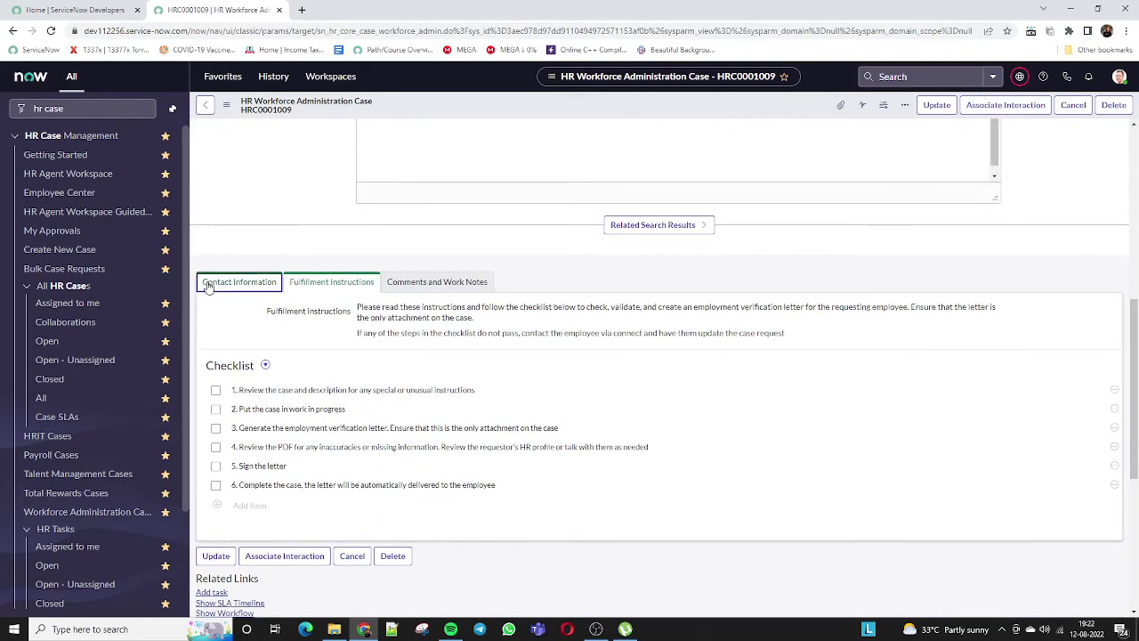
{"action": "left_click", "coordinate": [209, 282]}
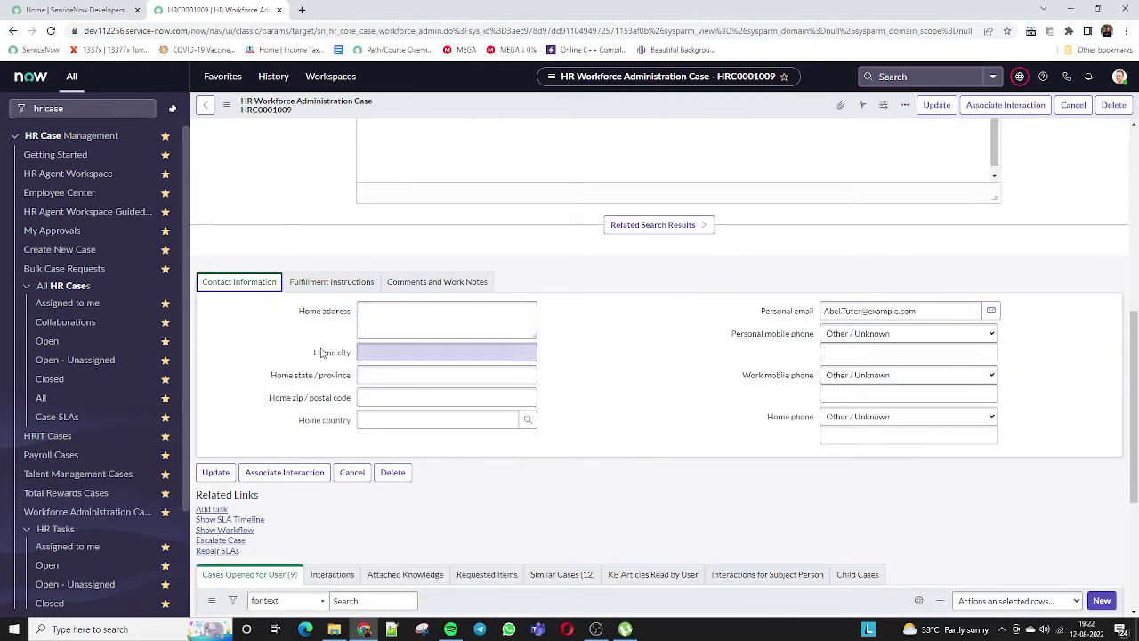
{"action": "left_click", "coordinate": [376, 325]}
{"action": "left_click", "coordinate": [376, 353]}
{"action": "left_click", "coordinate": [377, 374]}
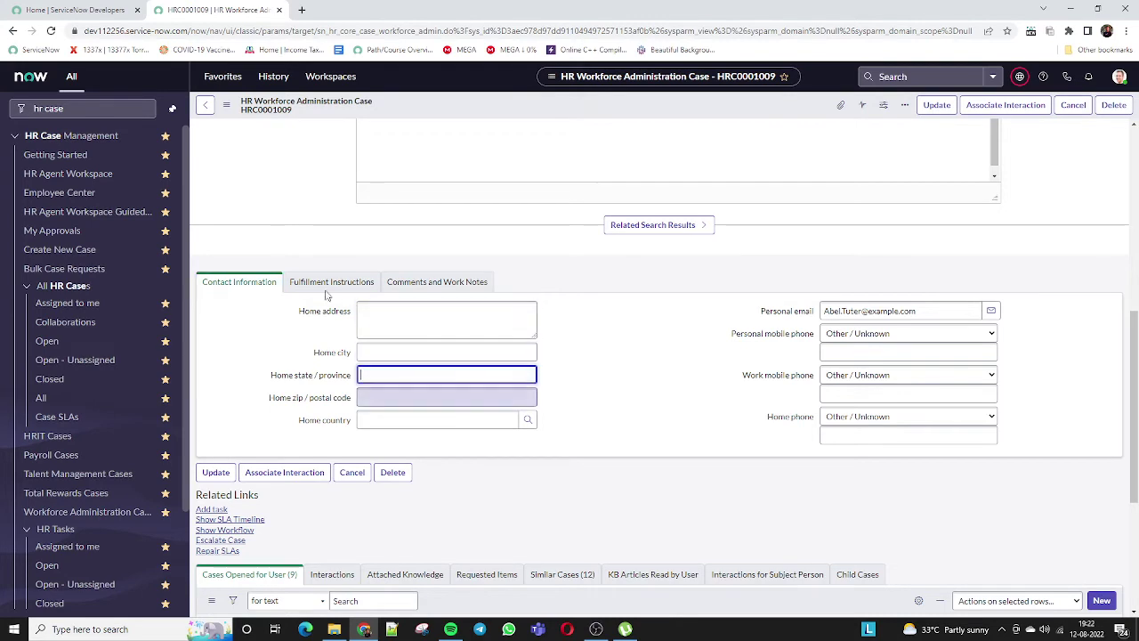
{"action": "left_click", "coordinate": [323, 284]}
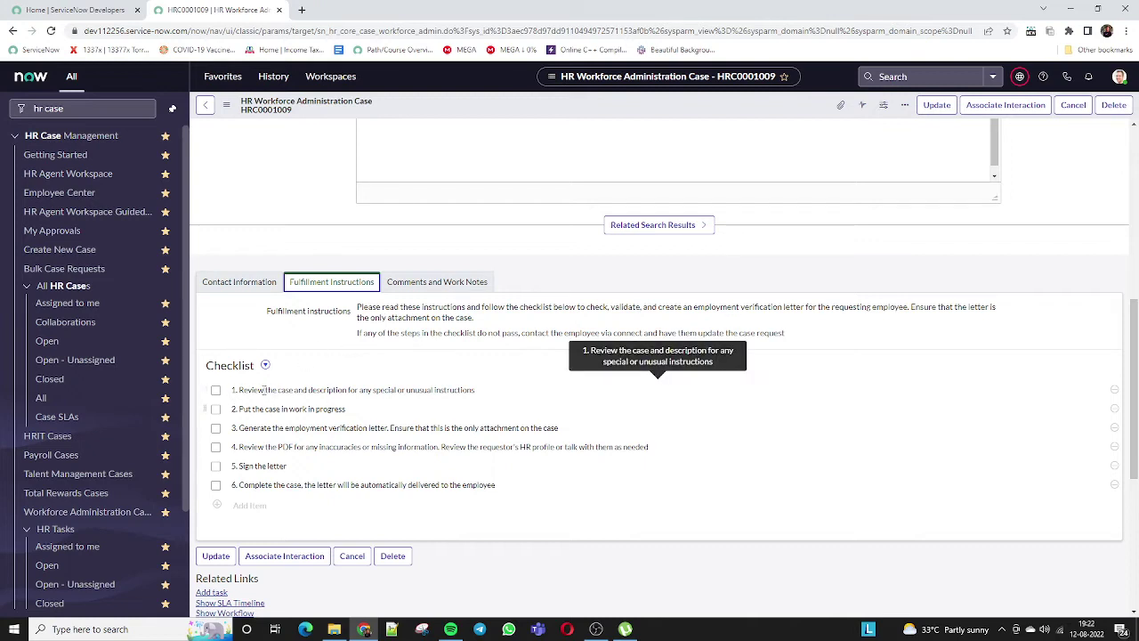
{"action": "left_click", "coordinate": [258, 445]}
{"action": "left_click_drag", "start_coordinate": [320, 437], "coordinate": [253, 442]}
{"action": "left_click", "coordinate": [253, 429]}
{"action": "left_click", "coordinate": [432, 283]}
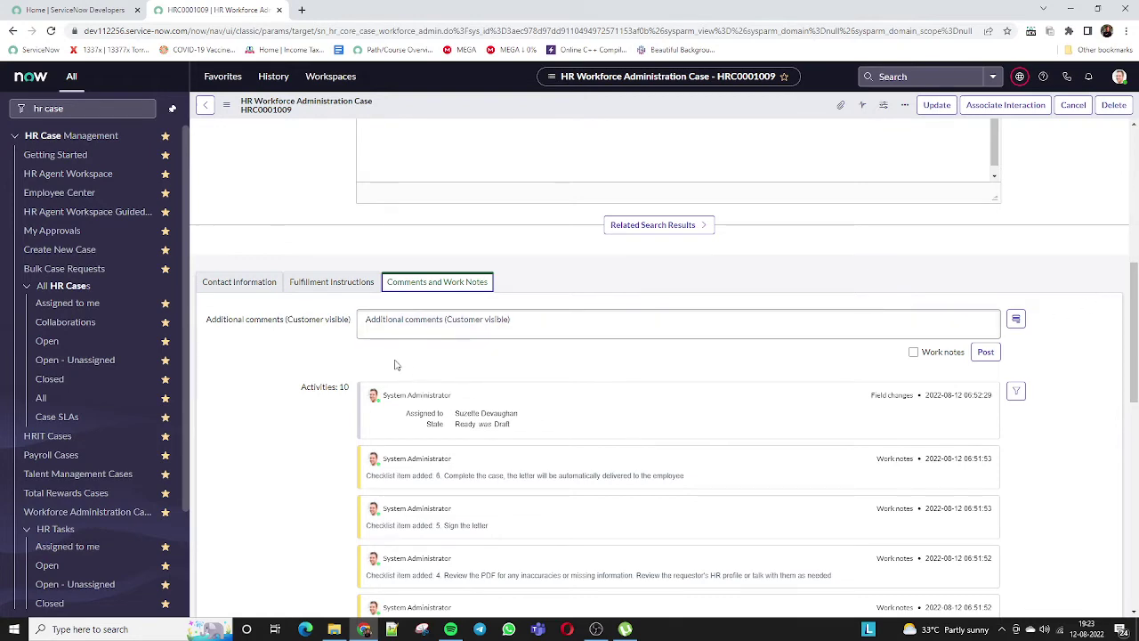
{"action": "left_click", "coordinate": [394, 321]}
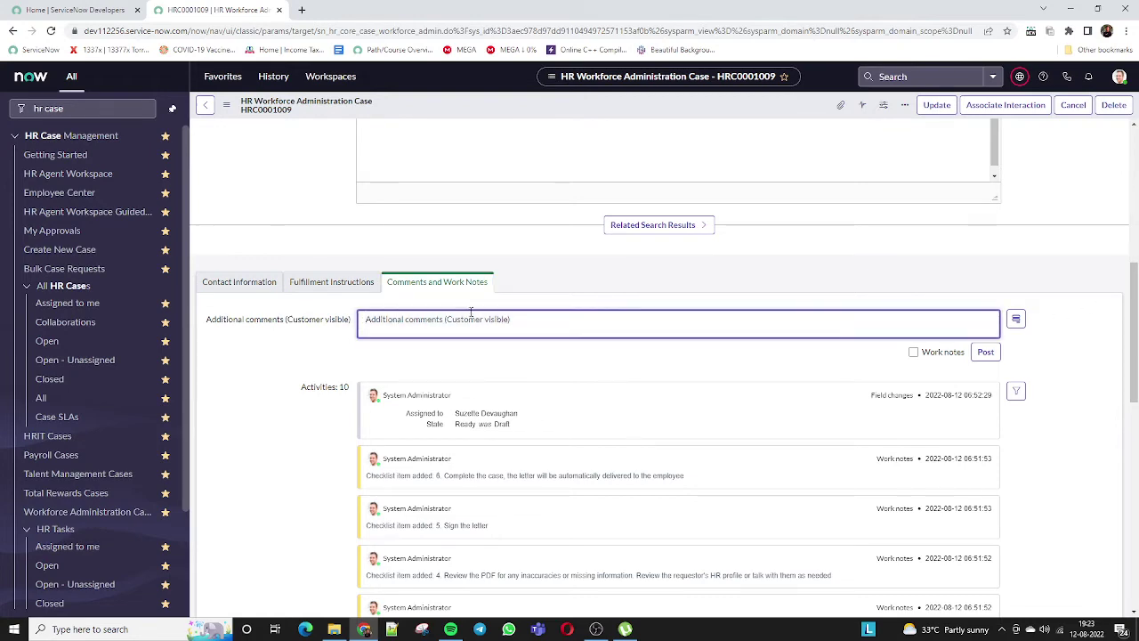
{"action": "scroll", "coordinate": [476, 356], "scroll_direction": "down", "scroll_amount": 1}
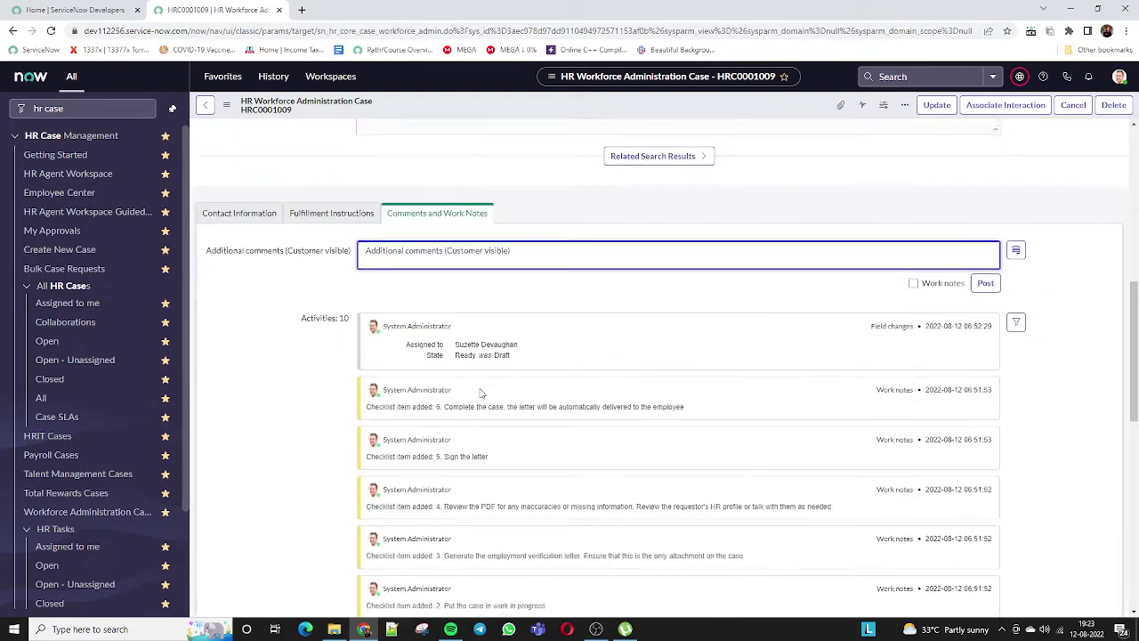
{"action": "scroll", "coordinate": [480, 393], "scroll_direction": "down", "scroll_amount": 10}
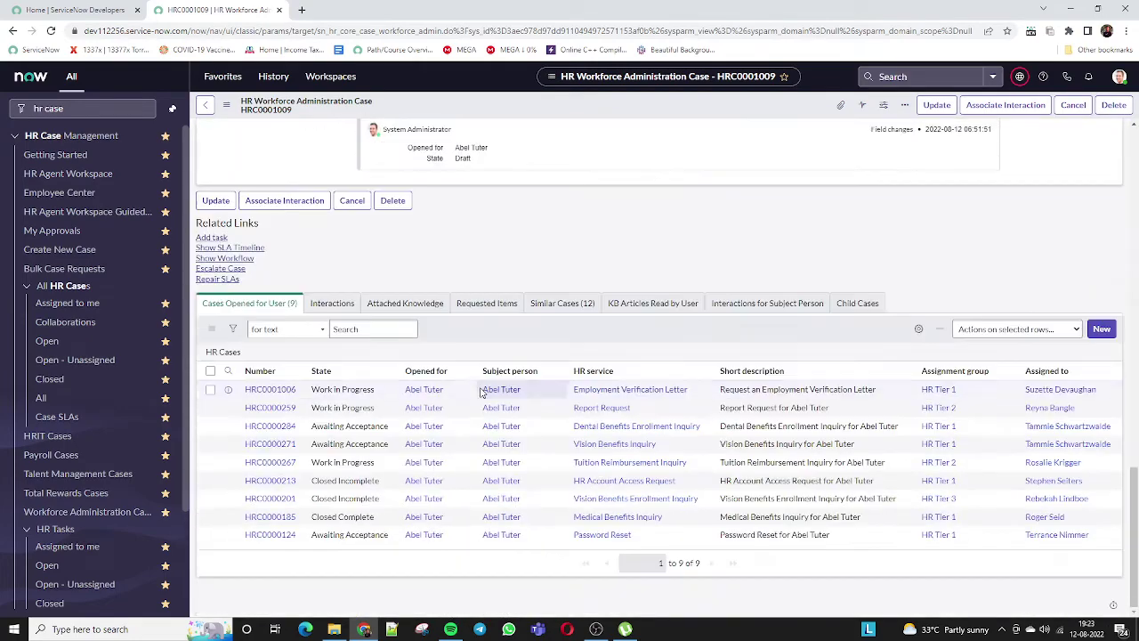
{"action": "left_click", "coordinate": [336, 304]}
{"action": "left_click", "coordinate": [560, 426]}
{"action": "left_click", "coordinate": [638, 428]}
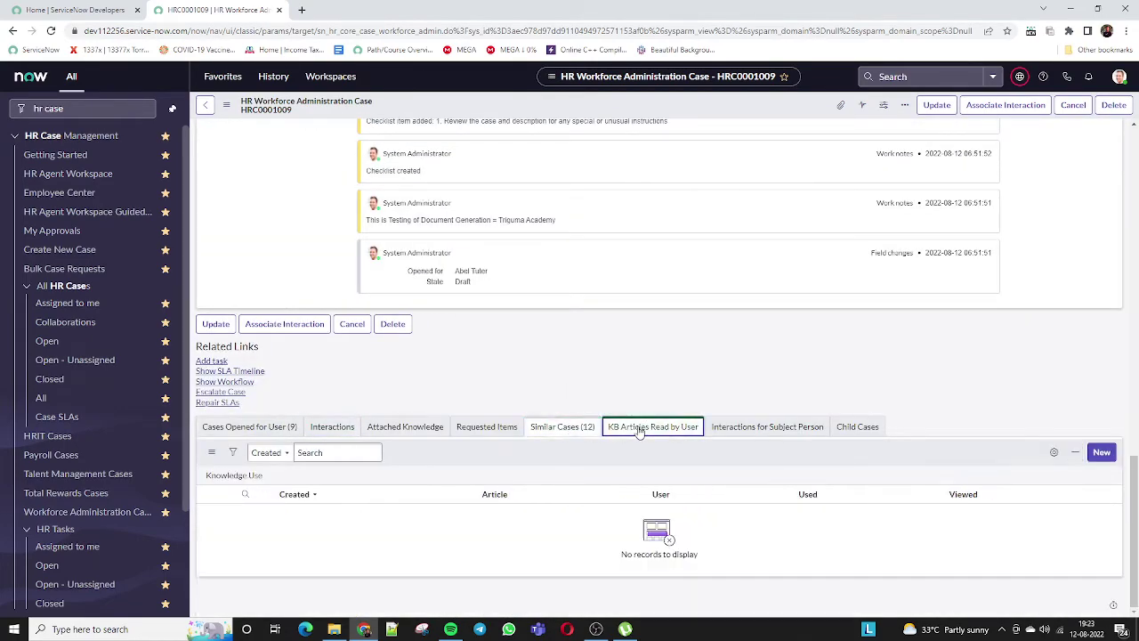
{"action": "left_click", "coordinate": [766, 426]}
{"action": "scroll", "coordinate": [437, 360], "scroll_direction": "up", "scroll_amount": 15}
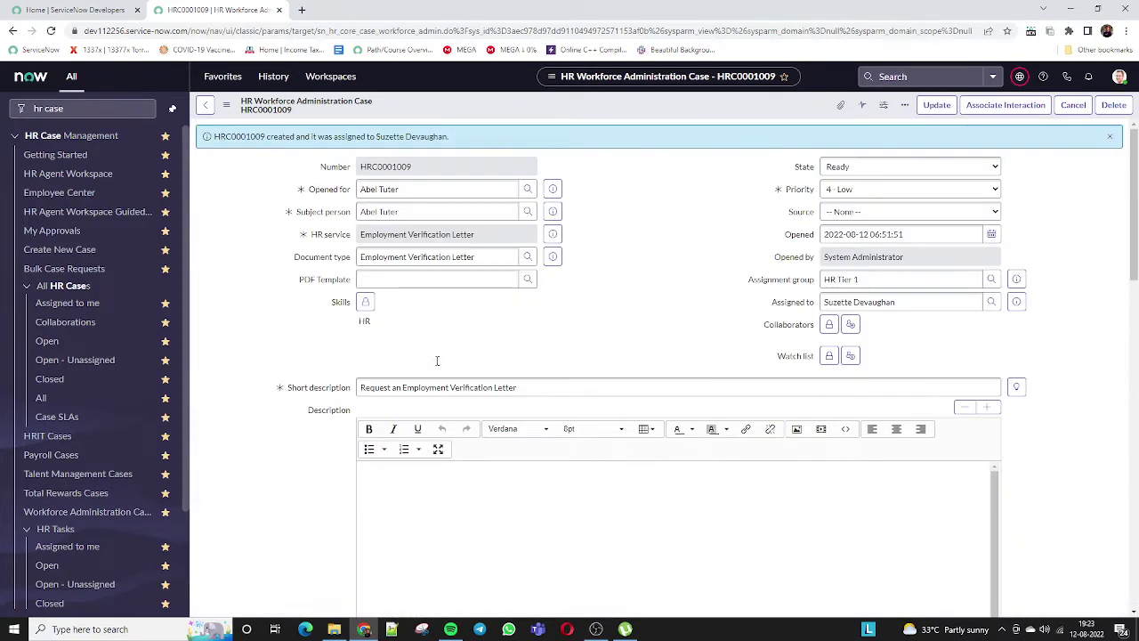
{"action": "double_click", "coordinate": [877, 303]}
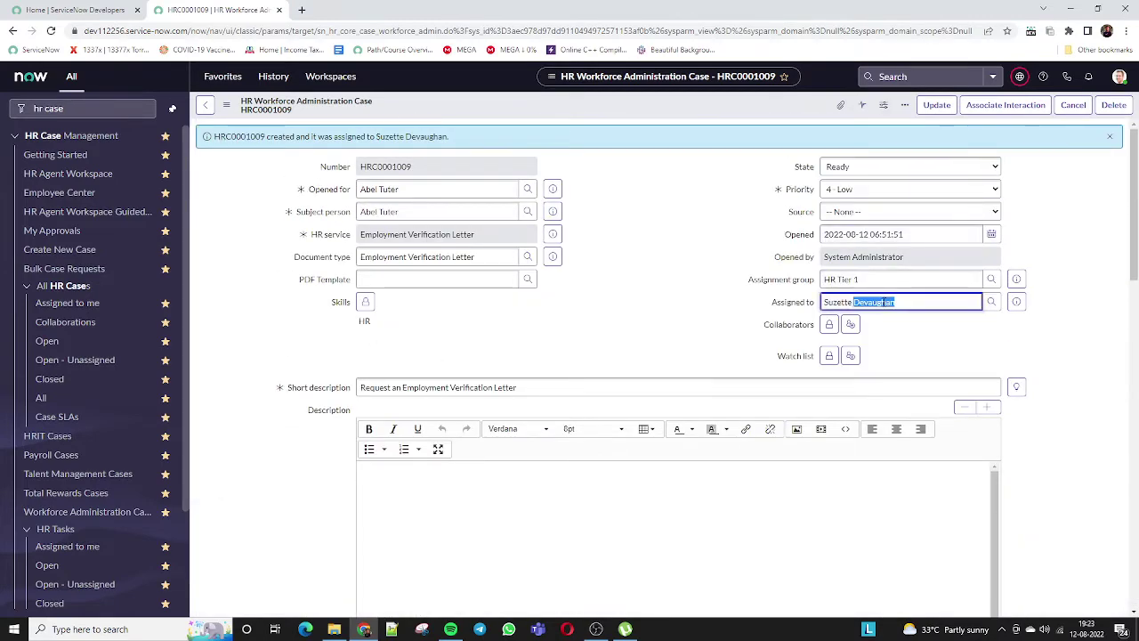
{"action": "left_click", "coordinate": [882, 303]}
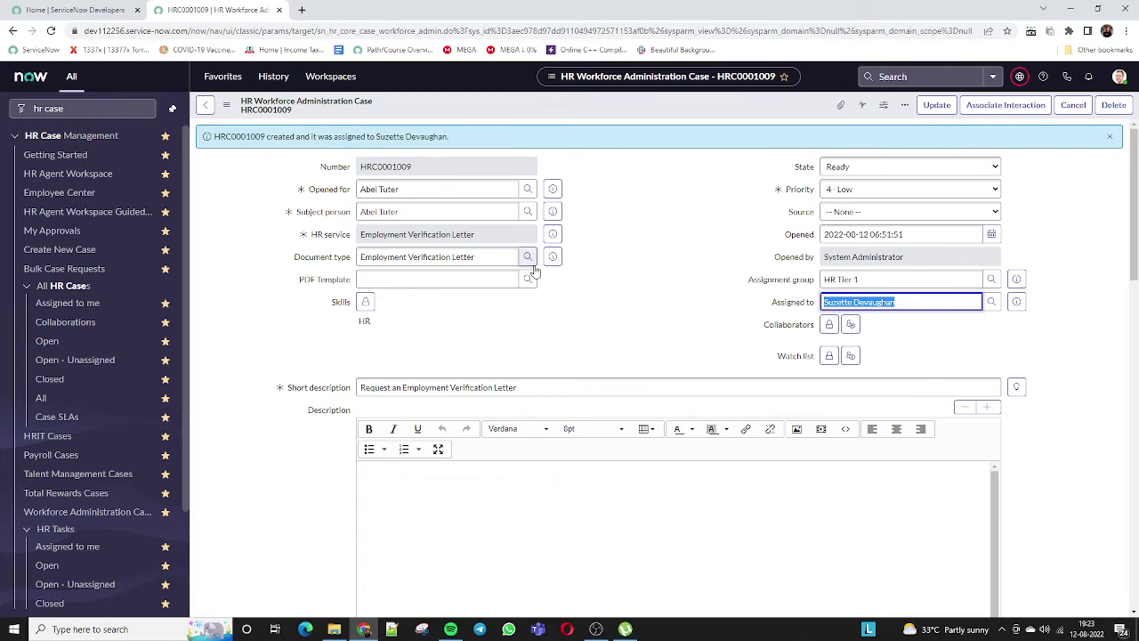
{"action": "left_click_drag", "start_coordinate": [890, 279], "coordinate": [783, 276]}
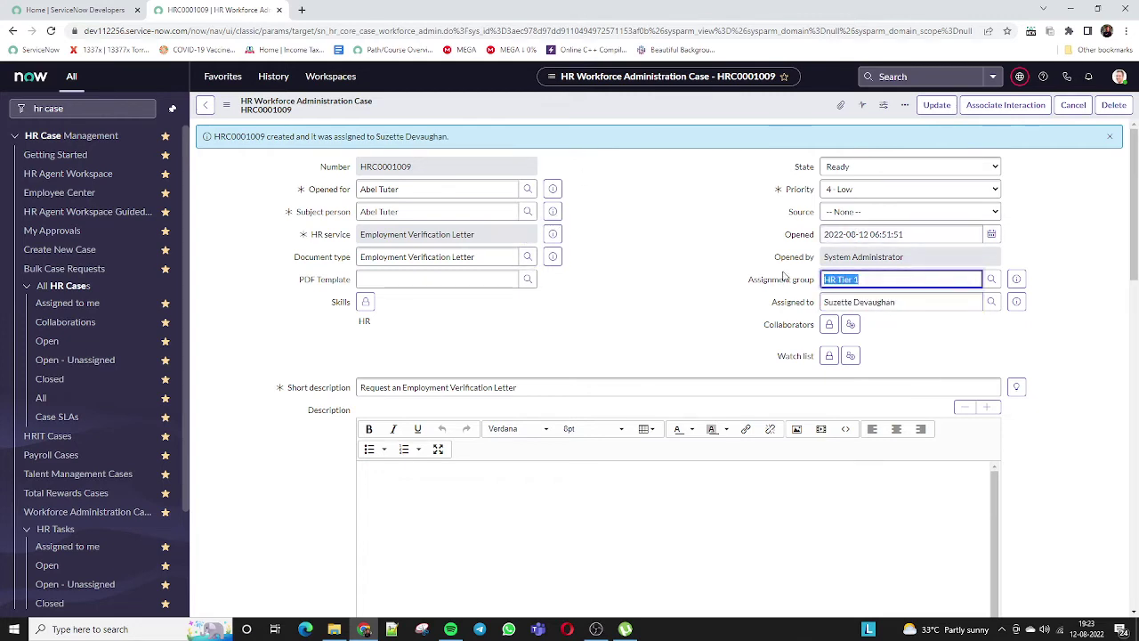
{"action": "double_click", "coordinate": [872, 303]}
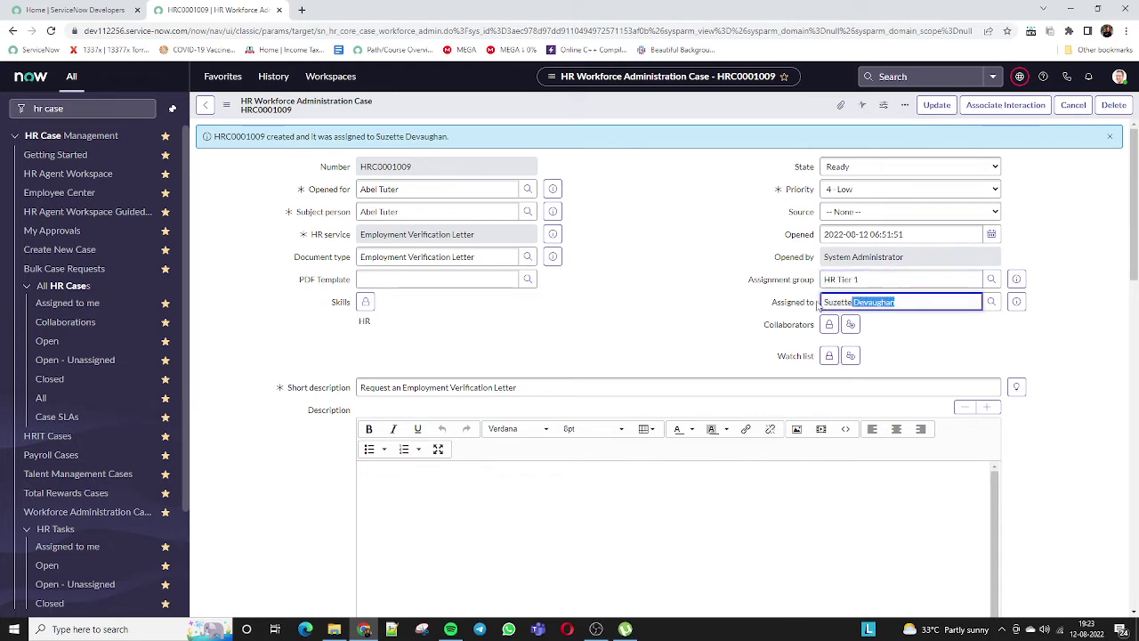
{"action": "key", "text": "ctrl+a"}
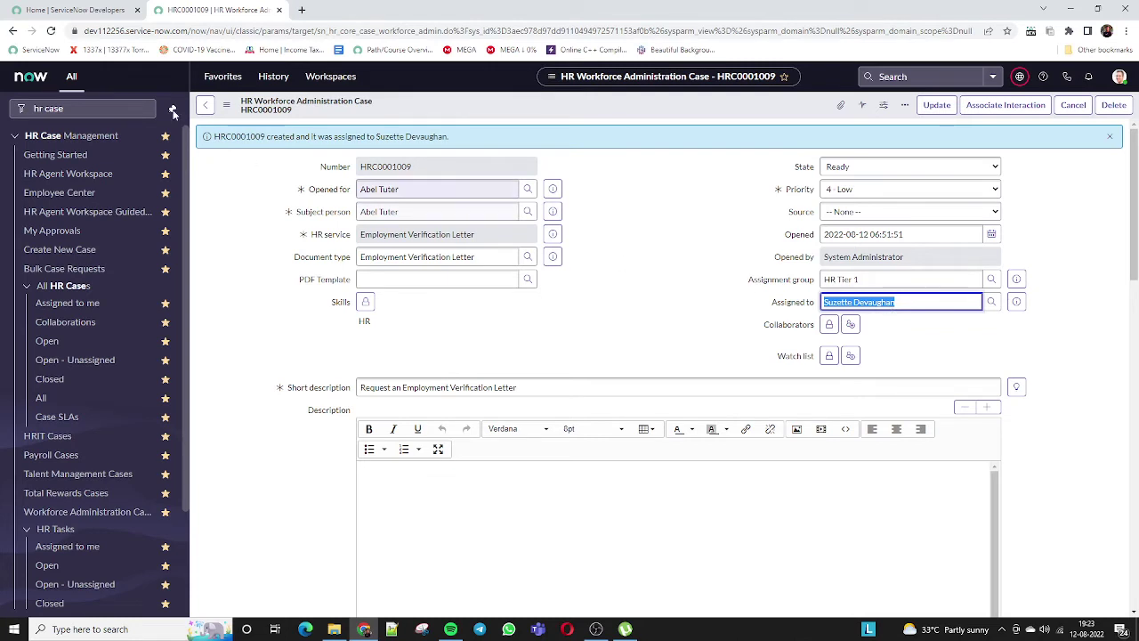
{"action": "left_click", "coordinate": [601, 211]}
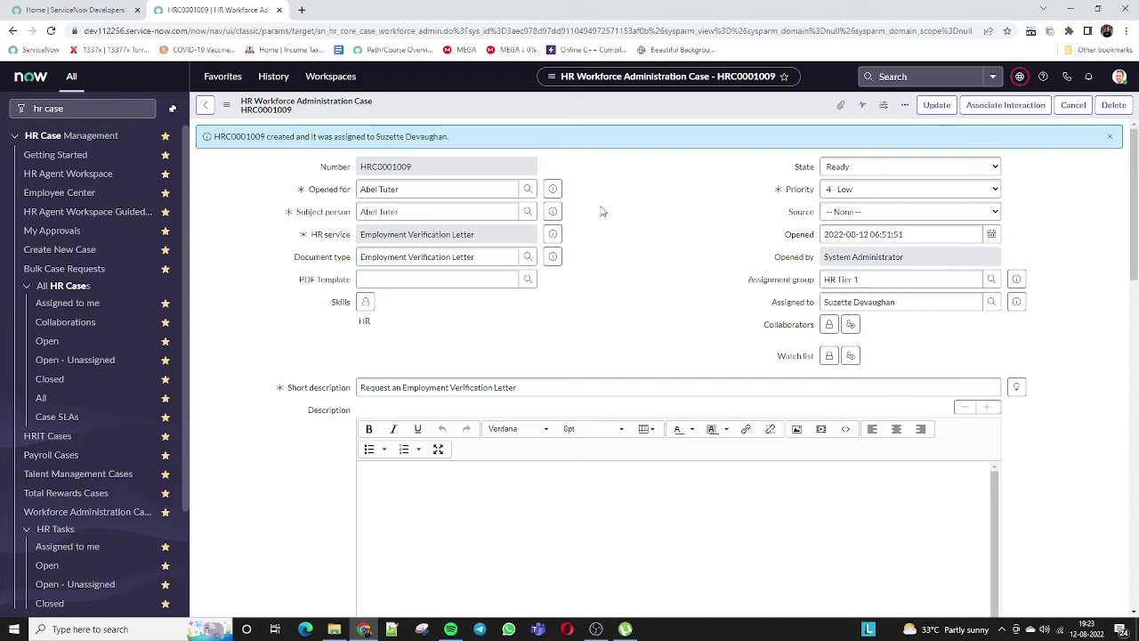
{"action": "left_click", "coordinate": [394, 191]}
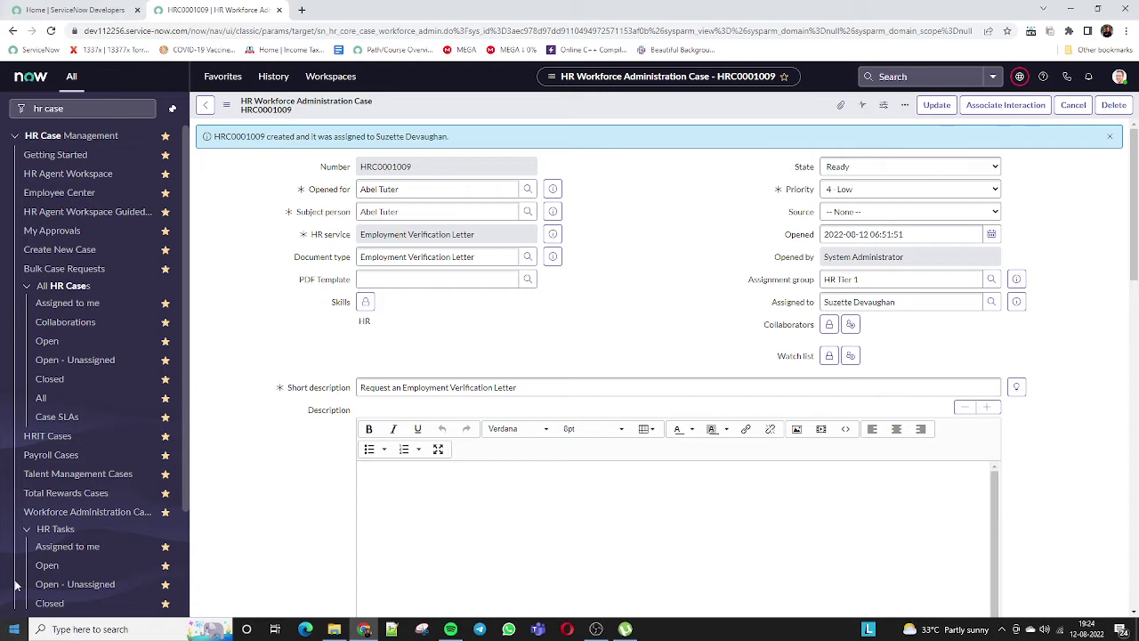
{"action": "triple_click", "coordinate": [856, 307]}
{"action": "key", "text": "ctrl+c"}
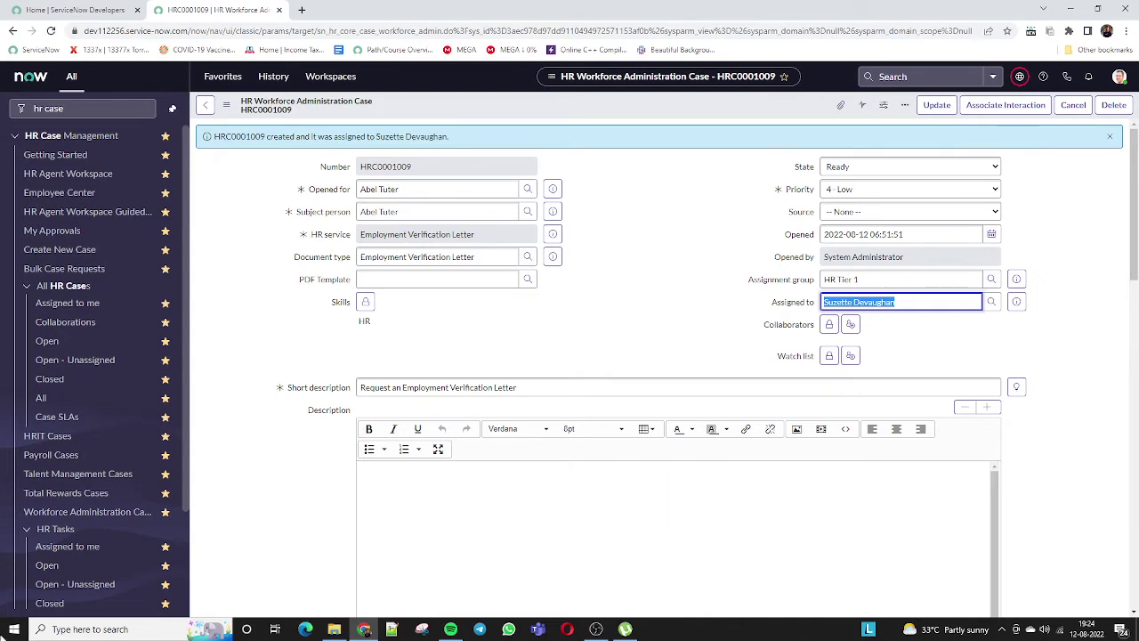
Impersonate the assigned HR Tier 1 agent, pasting their name into the Impersonate user search.
{"action": "left_click", "coordinate": [1120, 76]}
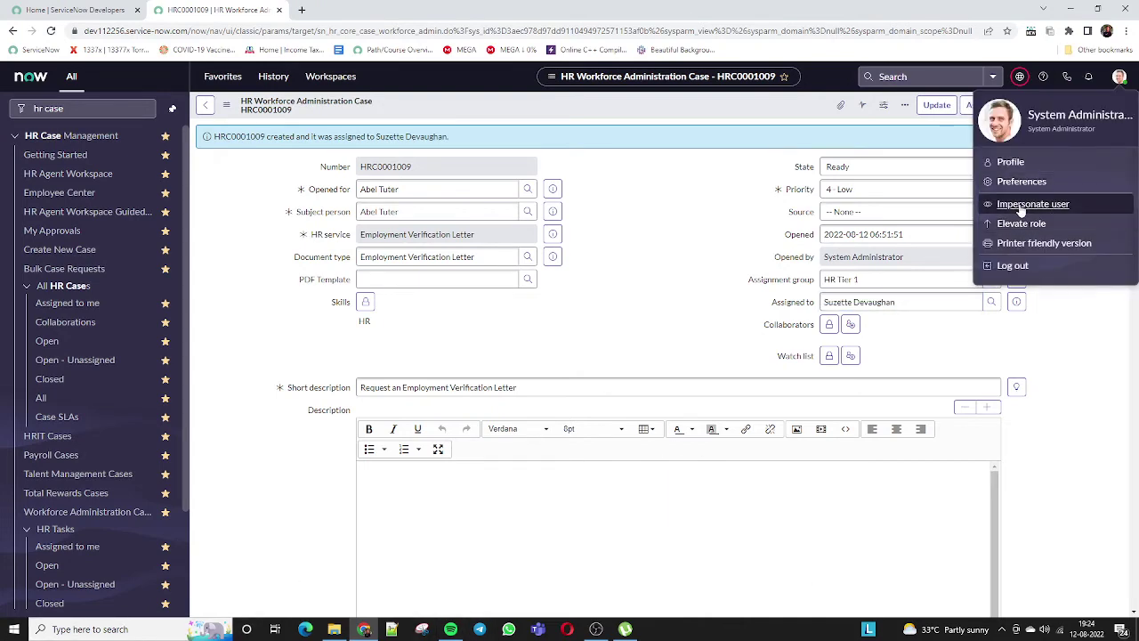
{"action": "left_click", "coordinate": [1031, 204]}
{"action": "left_click", "coordinate": [501, 258]}
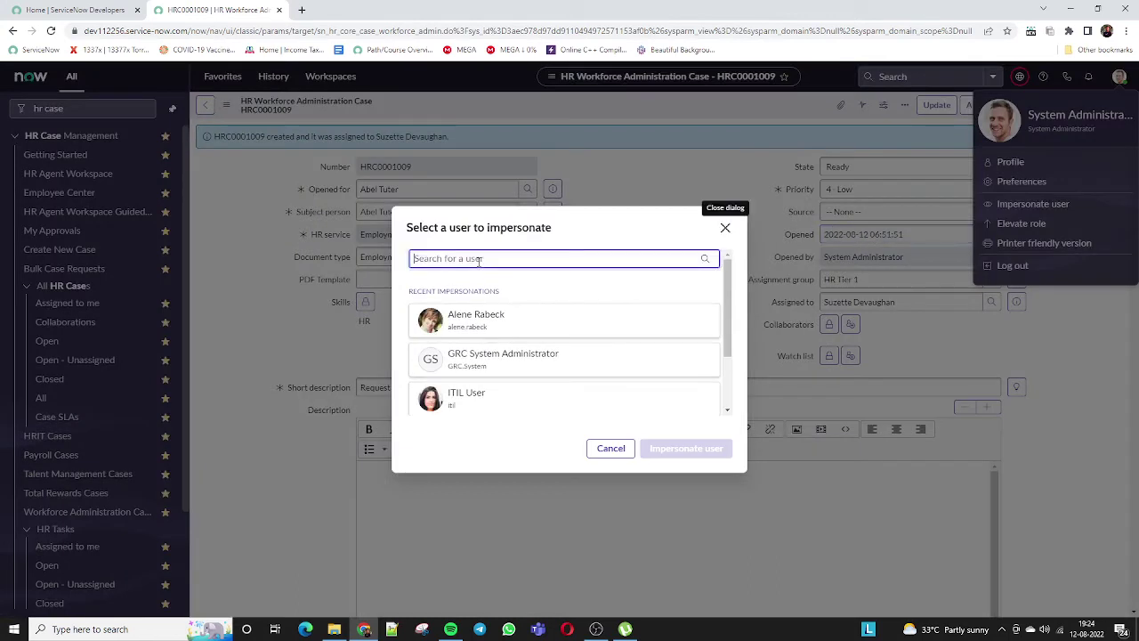
{"action": "key", "text": "ctrl+v"}
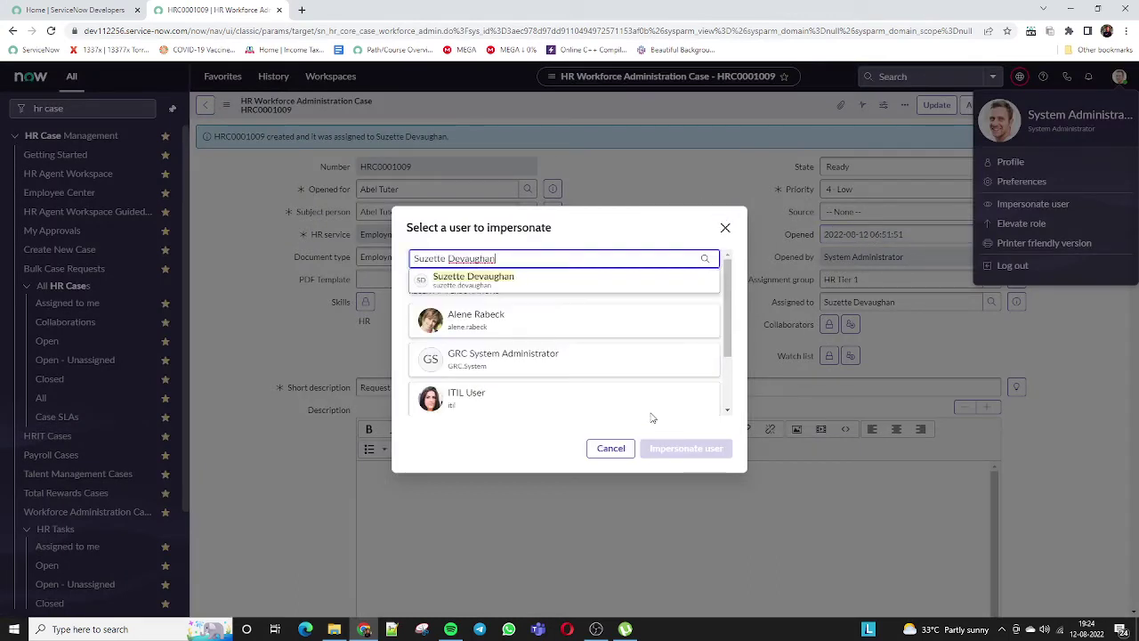
{"action": "key", "text": "Down"}
{"action": "key", "text": "Return"}
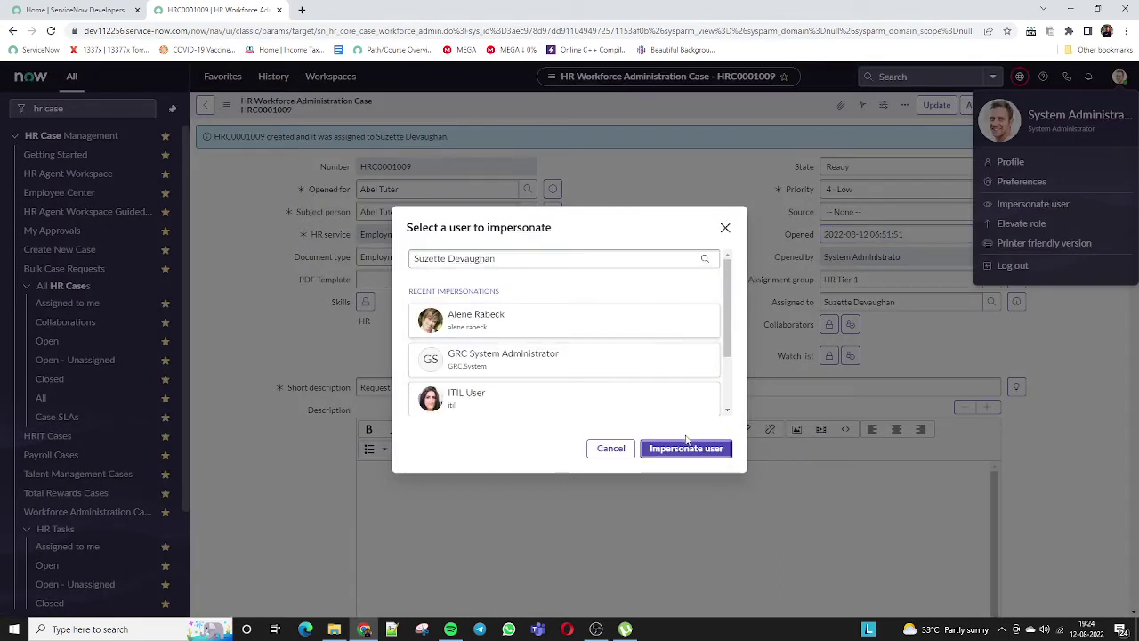
{"action": "left_click", "coordinate": [687, 448]}
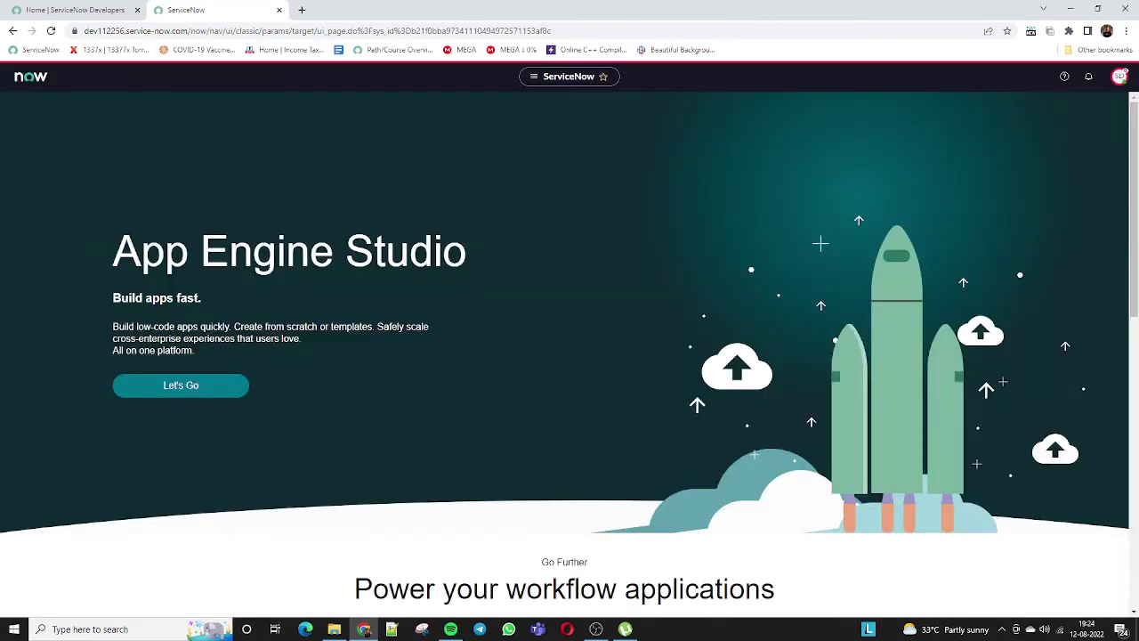
Filter the navigator for HR cases and open HR Case Management > All HR Cases > All.
{"action": "left_click", "coordinate": [71, 76]}
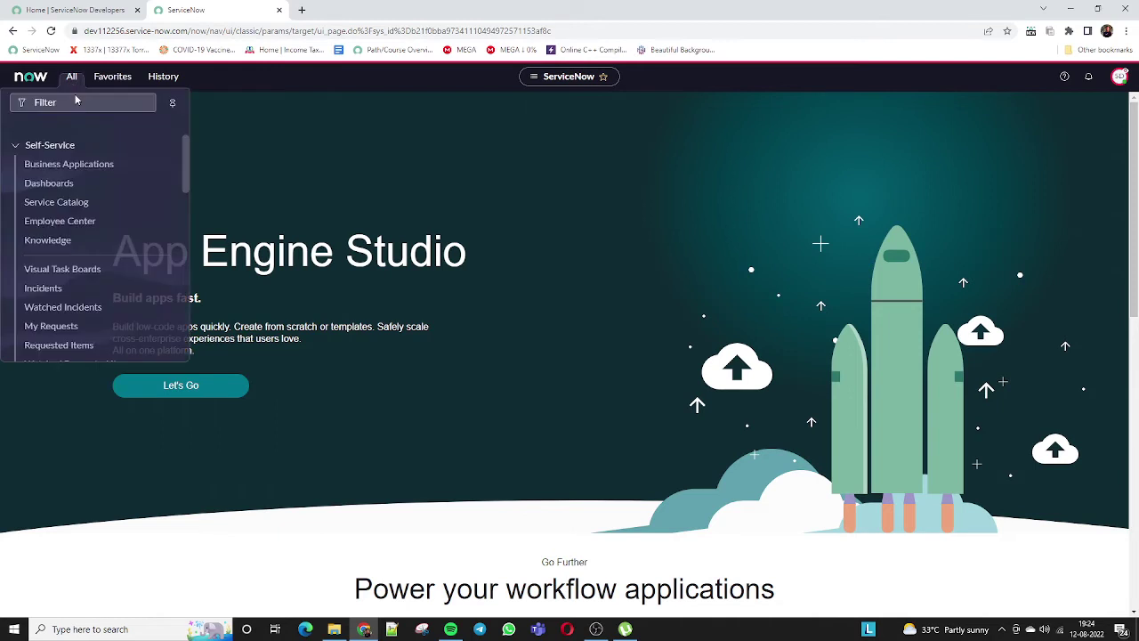
{"action": "type", "text": "her"}
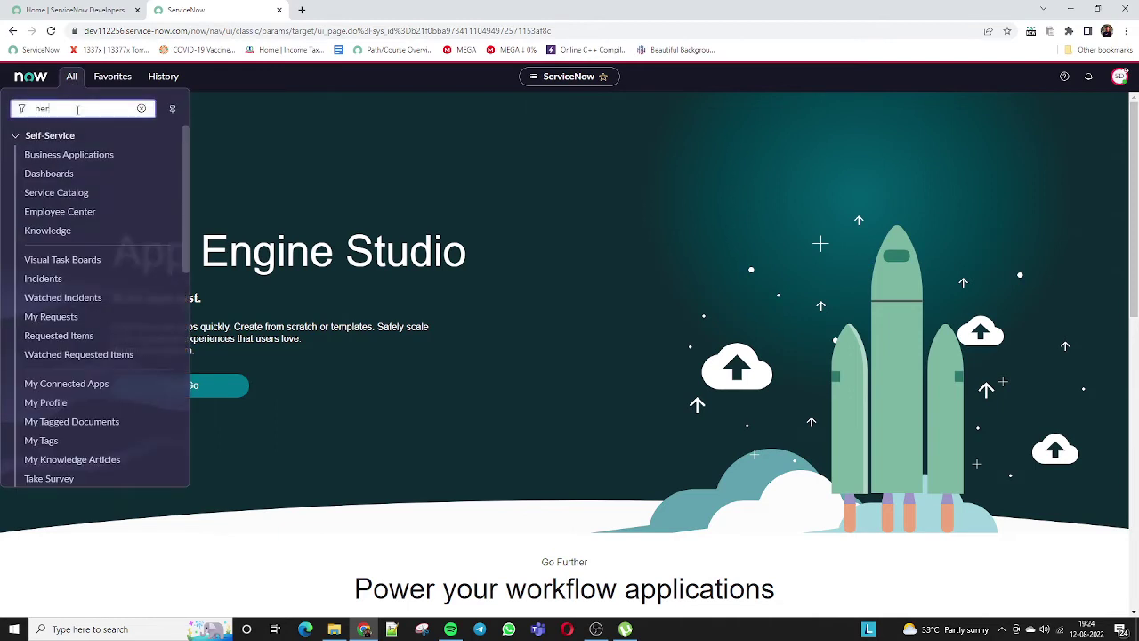
{"action": "type", "text": "r cases"}
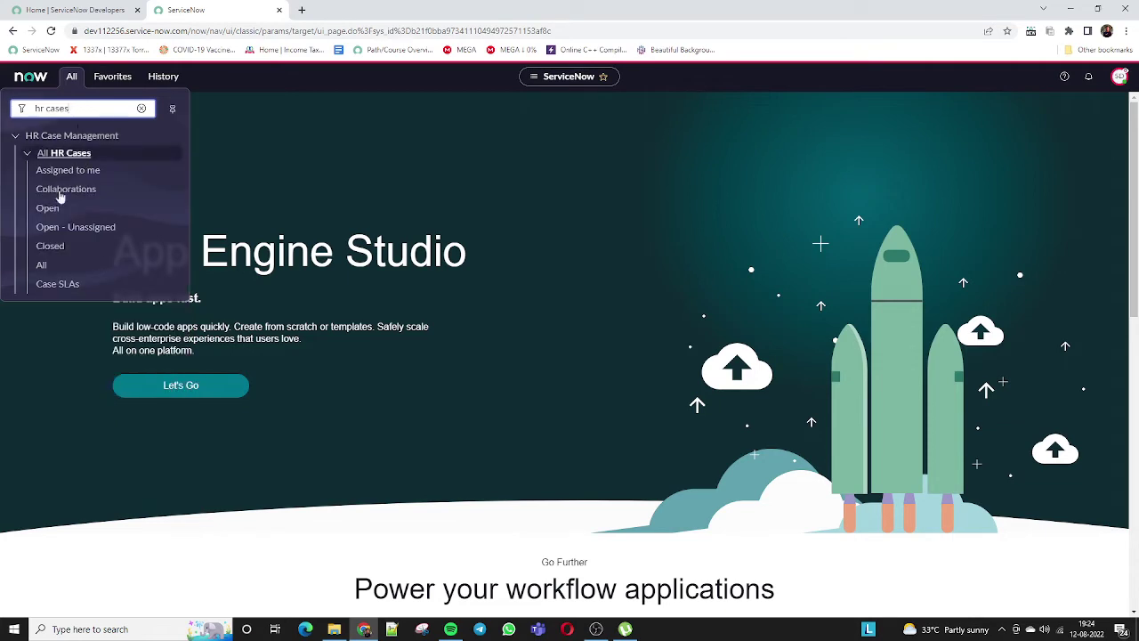
{"action": "left_click", "coordinate": [45, 269]}
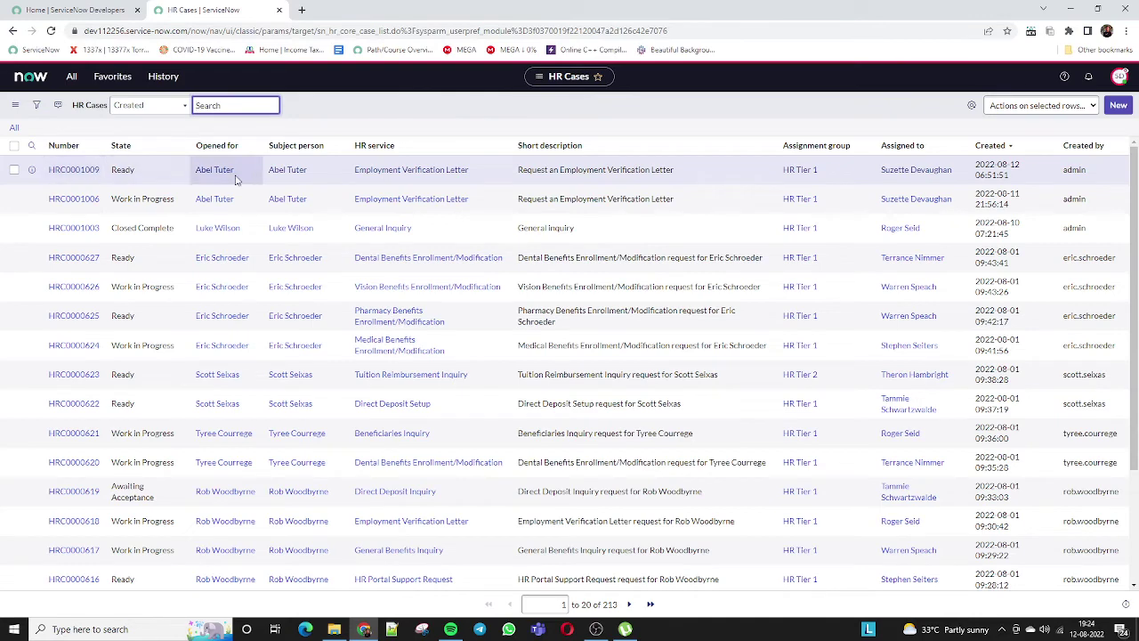
Open HRC0001009 from the list and Start Work to move it to Work in Progress.
{"action": "left_click", "coordinate": [63, 174]}
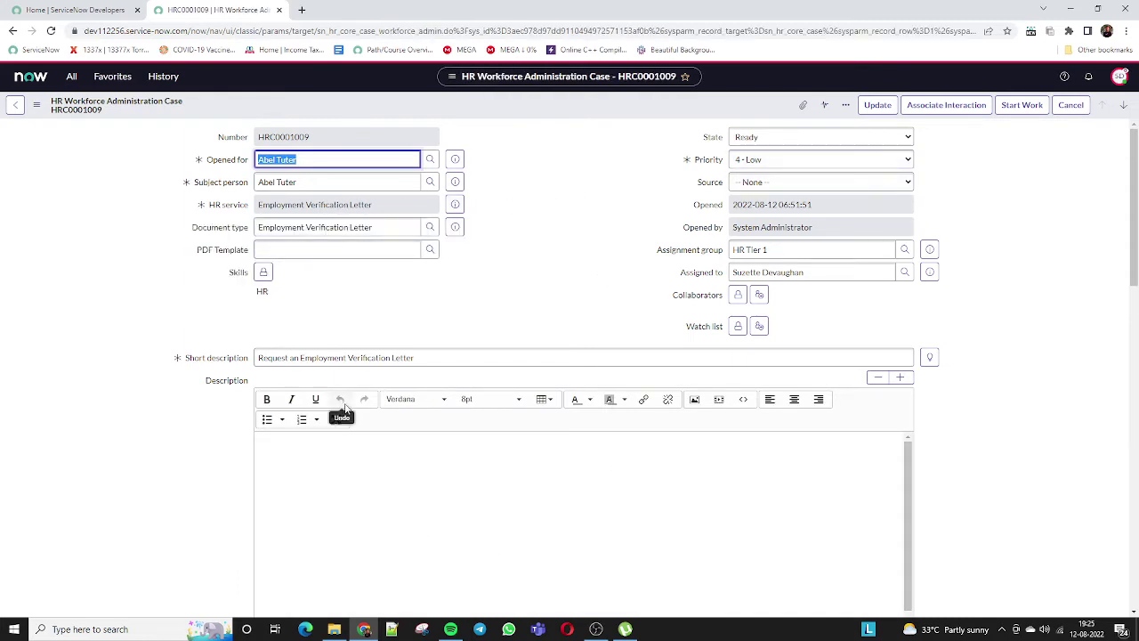
{"action": "left_click", "coordinate": [273, 357]}
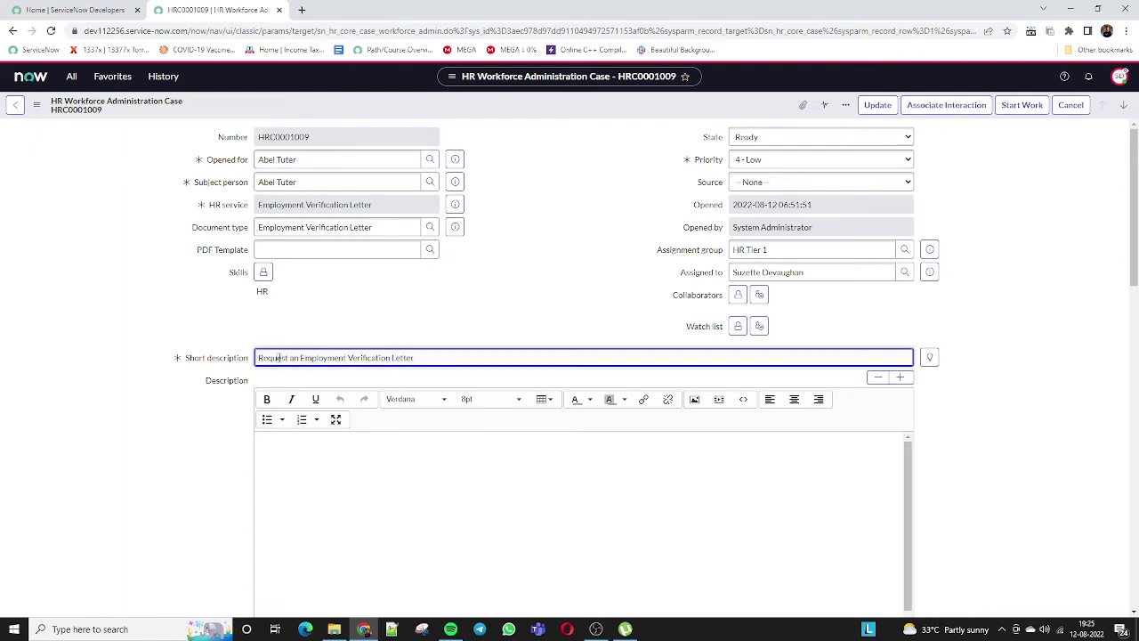
{"action": "double_click", "coordinate": [273, 357]}
{"action": "left_click", "coordinate": [273, 357]}
{"action": "left_click_drag", "start_coordinate": [283, 359], "coordinate": [471, 357]}
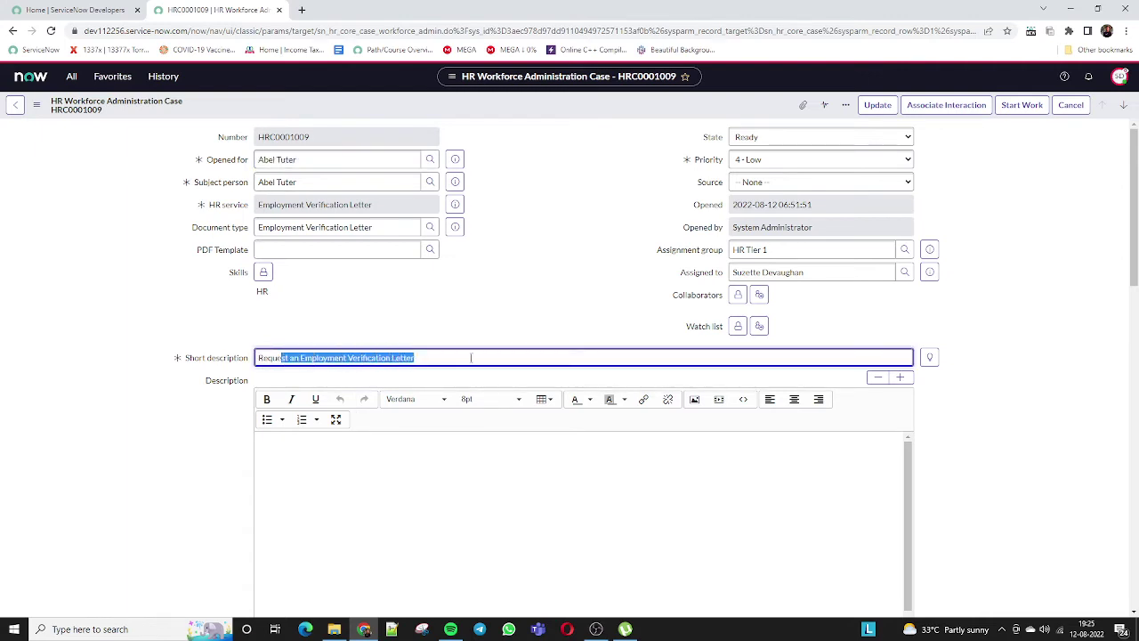
{"action": "left_click", "coordinate": [487, 356]}
{"action": "left_click", "coordinate": [284, 159]}
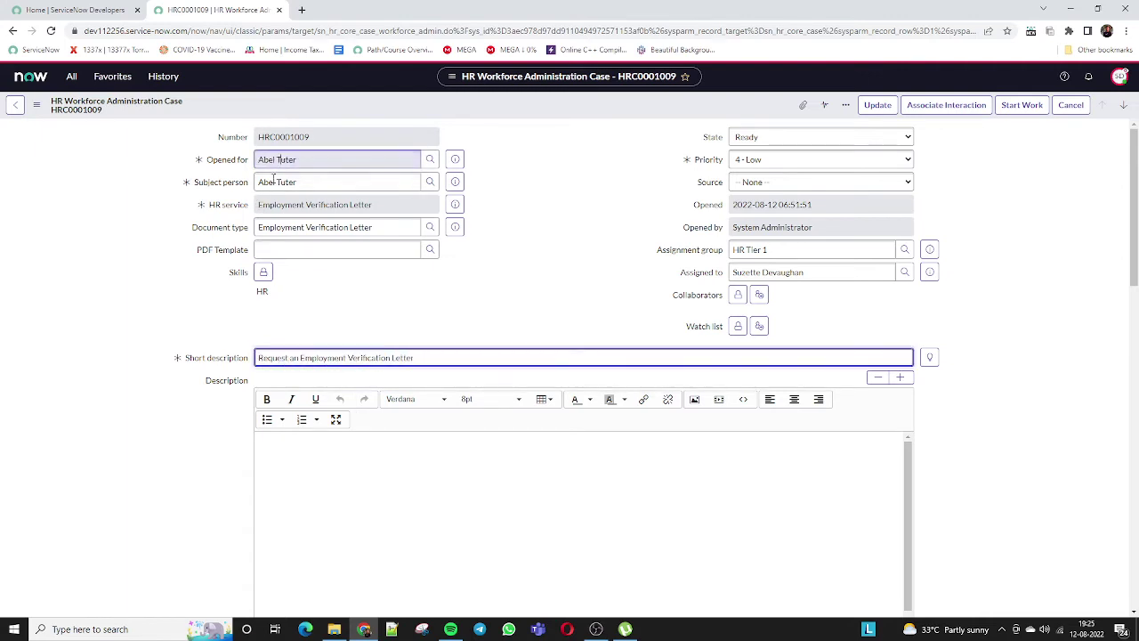
{"action": "left_click", "coordinate": [301, 357]}
{"action": "double_click", "coordinate": [301, 357]}
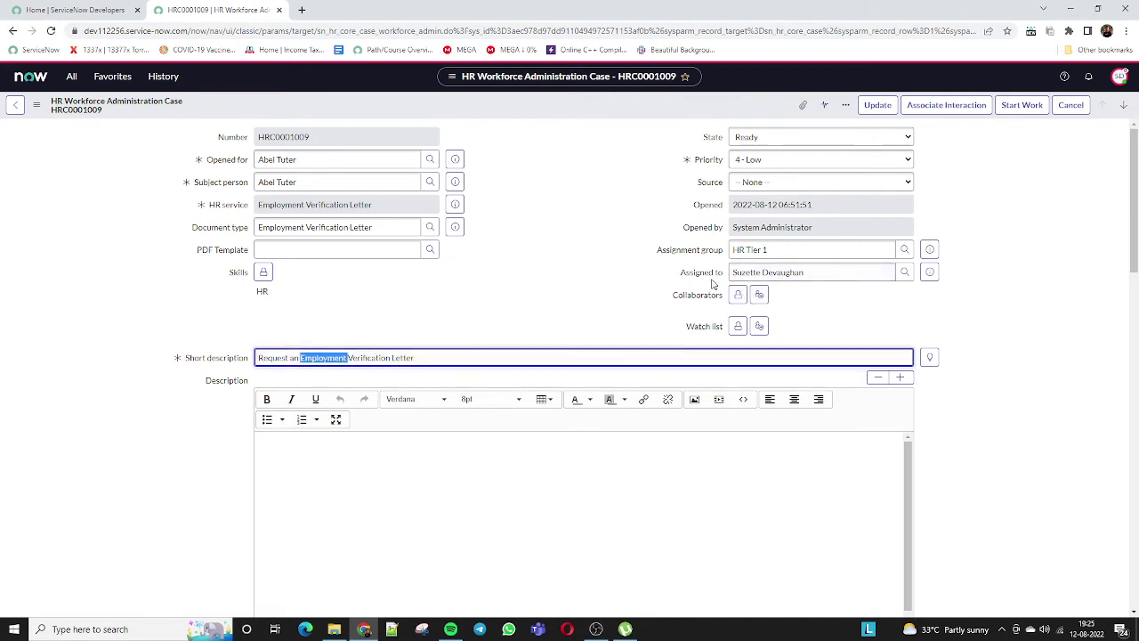
{"action": "left_click", "coordinate": [1000, 110]}
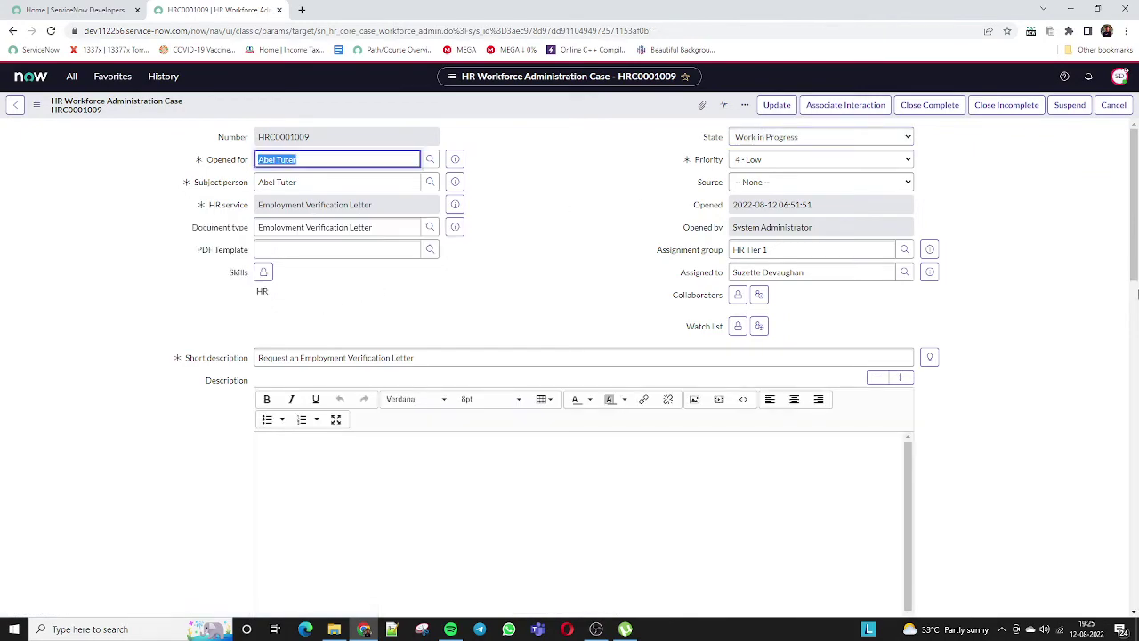
{"action": "scroll", "coordinate": [890, 347], "scroll_direction": "down", "scroll_amount": 15}
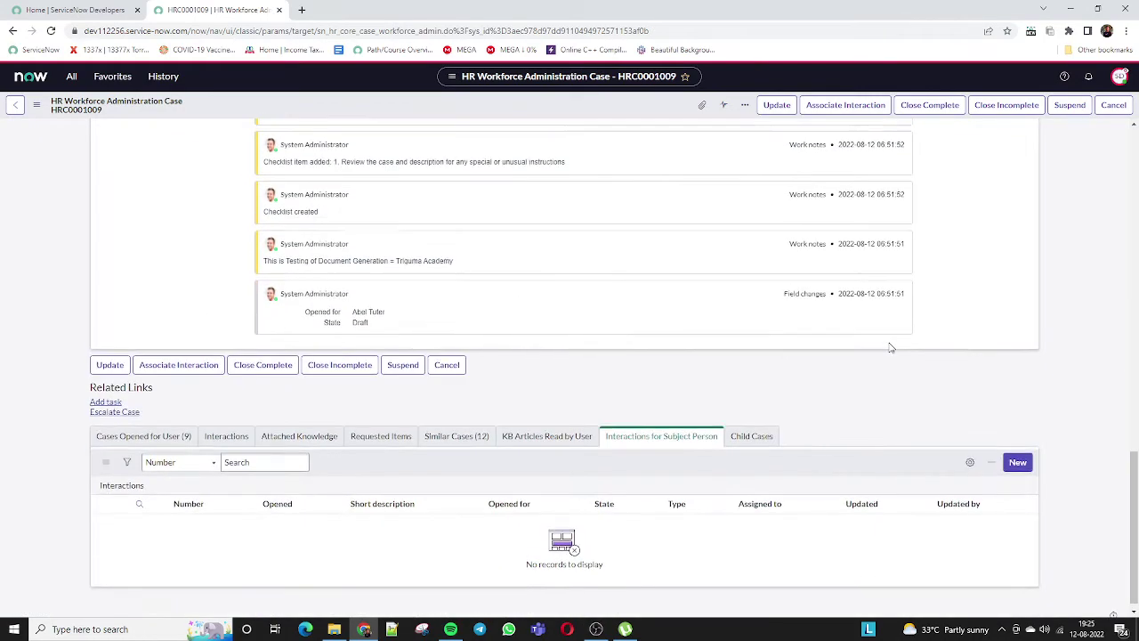
{"action": "scroll", "coordinate": [890, 347], "scroll_direction": "up", "scroll_amount": 13}
{"action": "scroll", "coordinate": [891, 347], "scroll_direction": "up", "scroll_amount": 2}
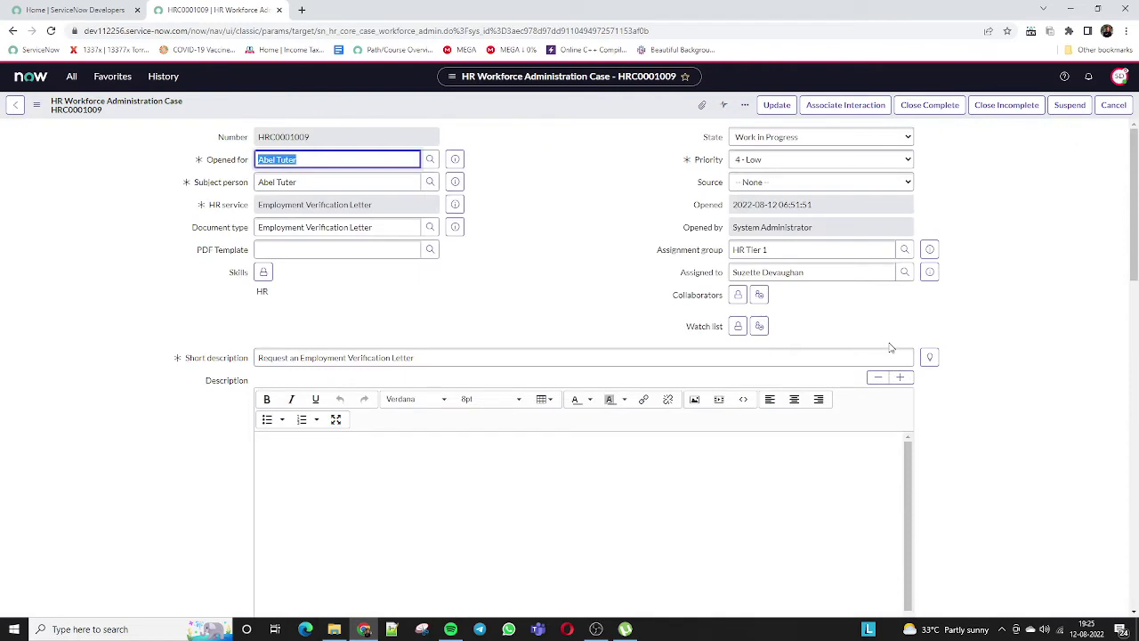
{"action": "left_click", "coordinate": [228, 251]}
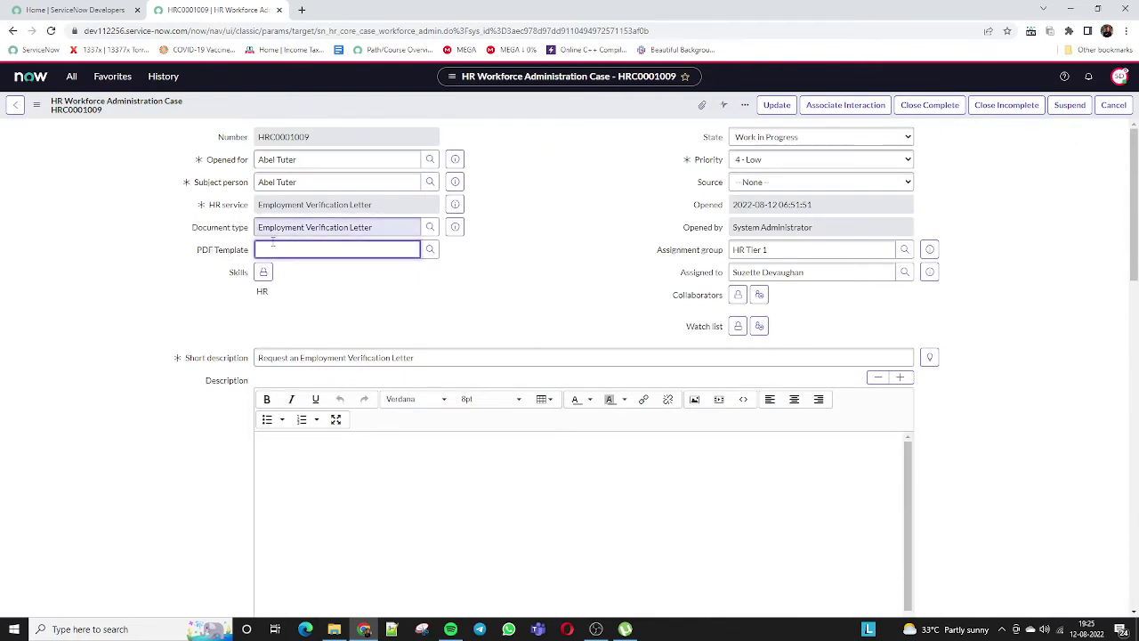
{"action": "double_click", "coordinate": [265, 228]}
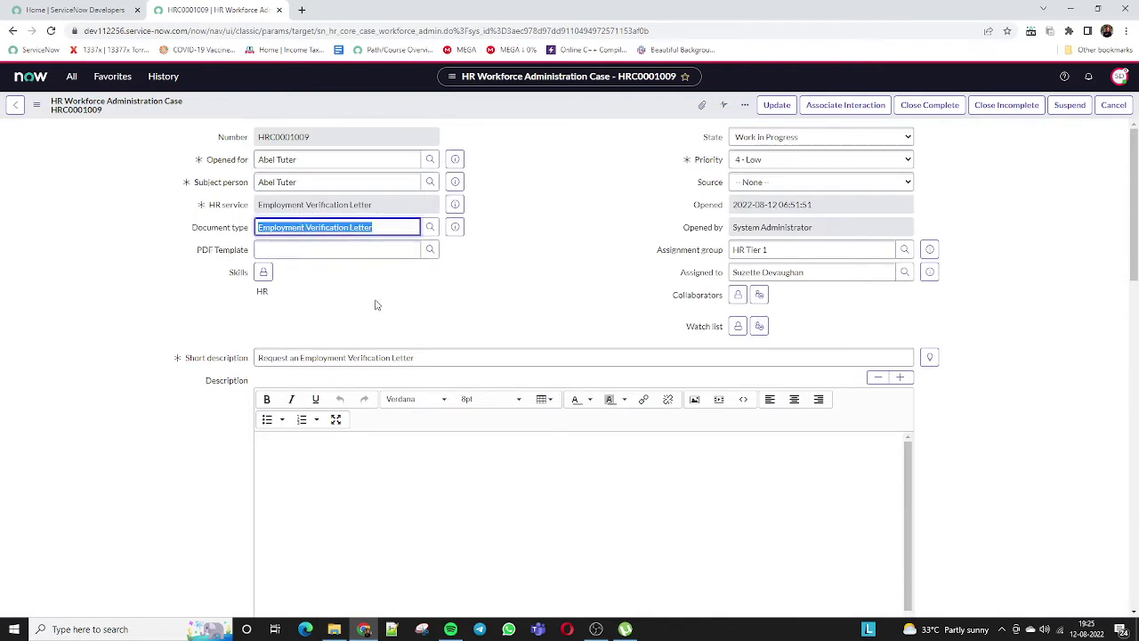
{"action": "left_click", "coordinate": [326, 288]}
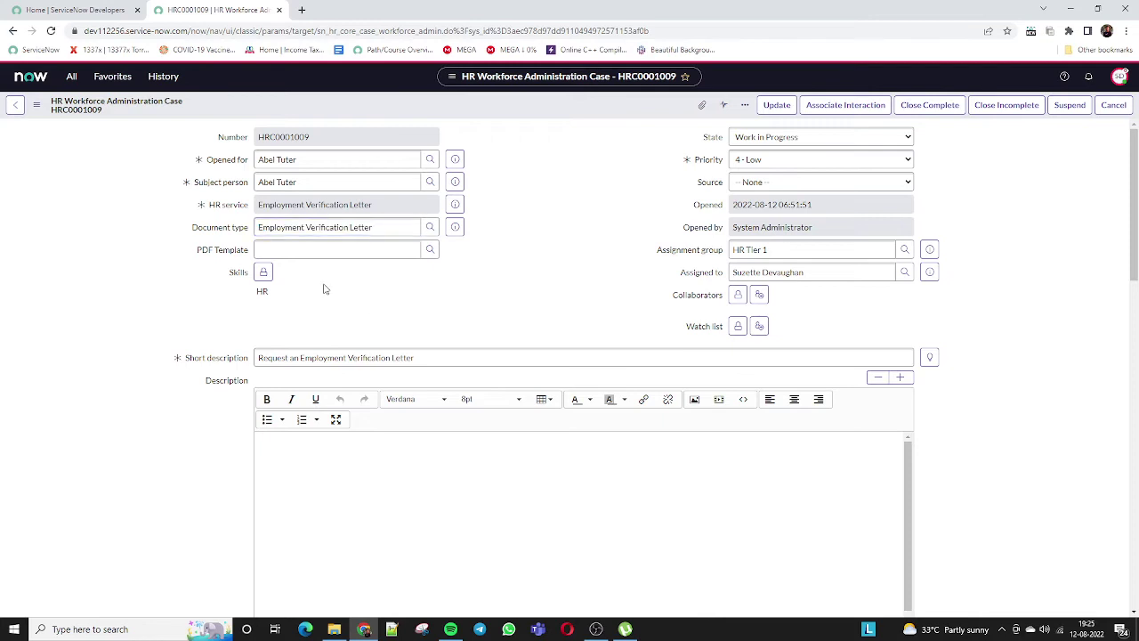
Choose 'Employee Verification Letter in USA' from the HR Document Templates lookup for PDF Template.
{"action": "left_click", "coordinate": [429, 250]}
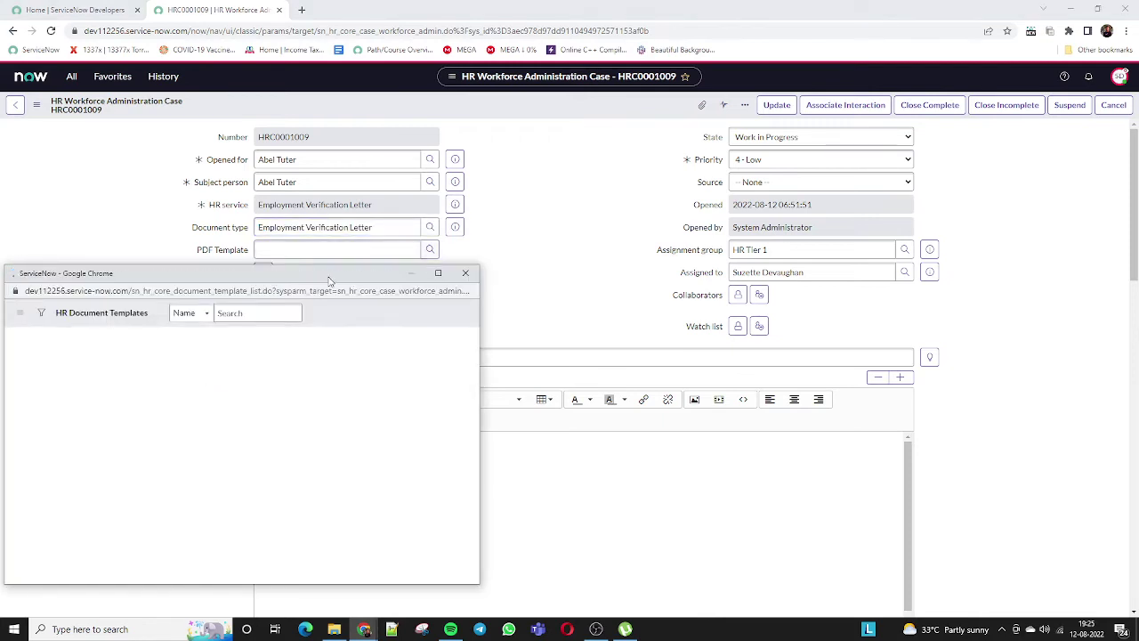
{"action": "left_click_drag", "start_coordinate": [329, 276], "coordinate": [831, 165]}
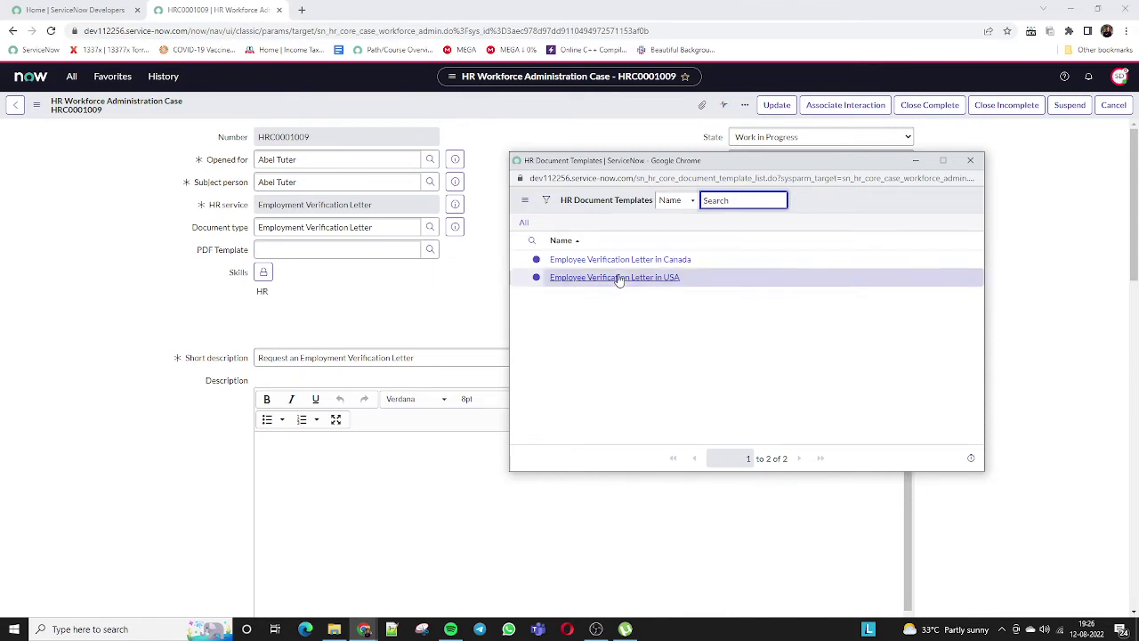
{"action": "left_click", "coordinate": [614, 277]}
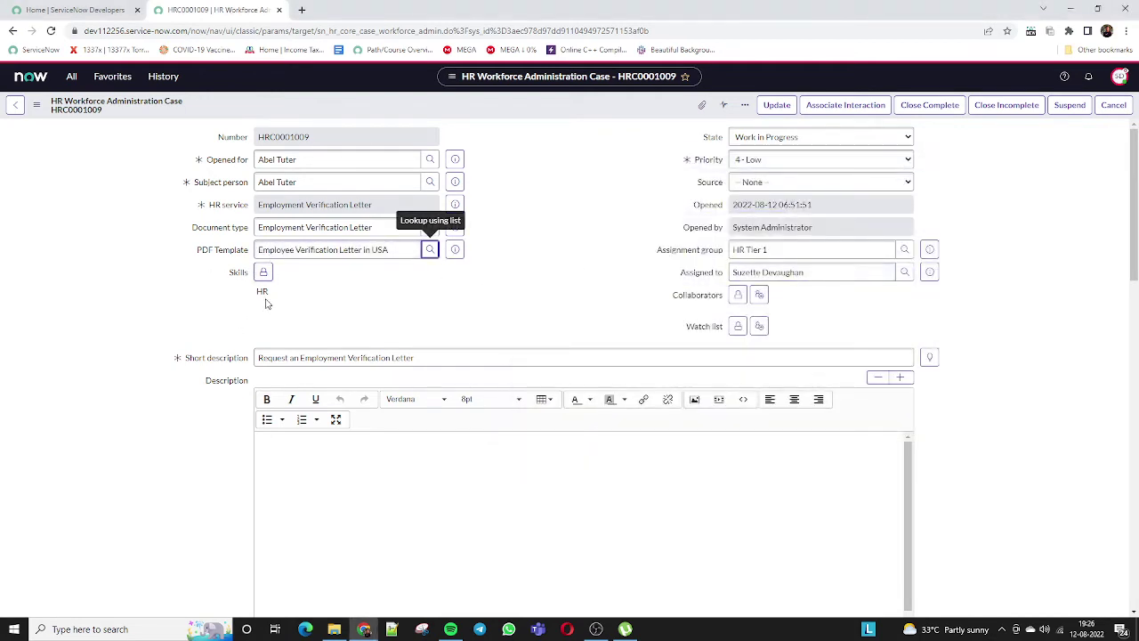
{"action": "scroll", "coordinate": [712, 376], "scroll_direction": "down", "scroll_amount": 3}
{"action": "scroll", "coordinate": [712, 376], "scroll_direction": "up", "scroll_amount": 3}
{"action": "scroll", "coordinate": [712, 376], "scroll_direction": "down", "scroll_amount": 3}
{"action": "scroll", "coordinate": [711, 382], "scroll_direction": "up", "scroll_amount": 2}
{"action": "scroll", "coordinate": [712, 382], "scroll_direction": "up", "scroll_amount": 2}
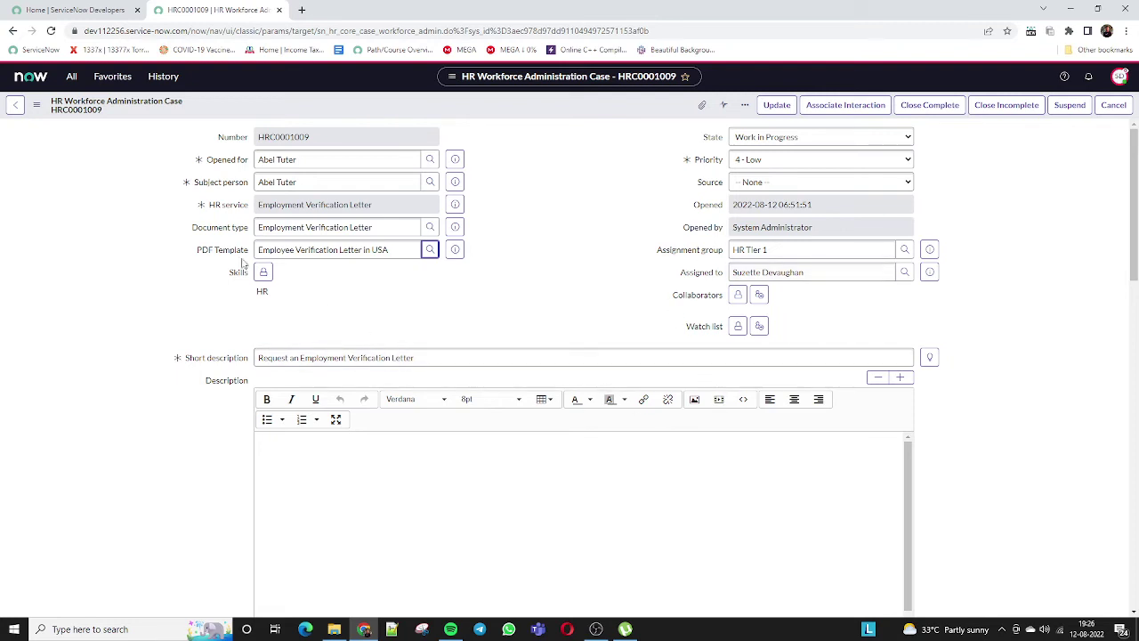
Save case HRC0001009 from the form header's context menu.
{"action": "right_click", "coordinate": [594, 114]}
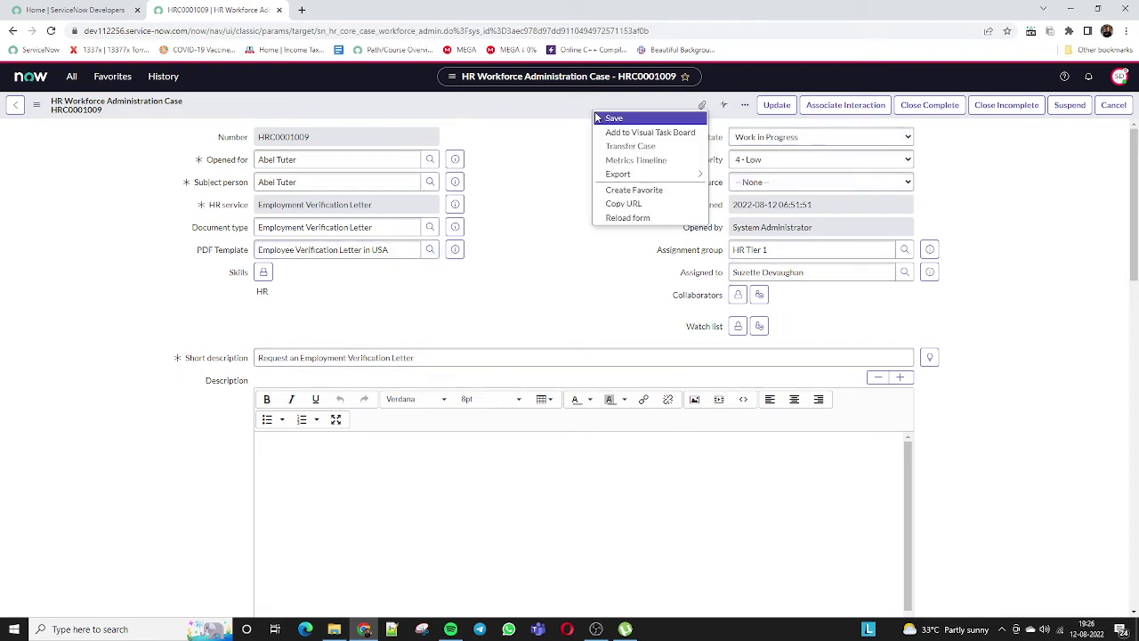
{"action": "left_click", "coordinate": [601, 115]}
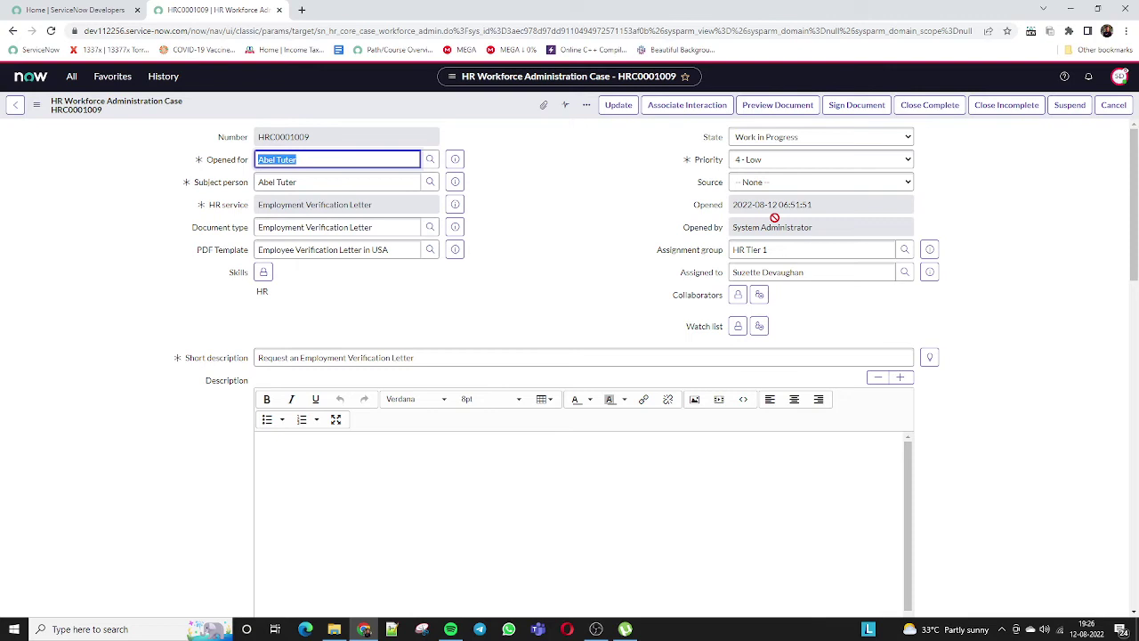
{"action": "left_click", "coordinate": [777, 107]}
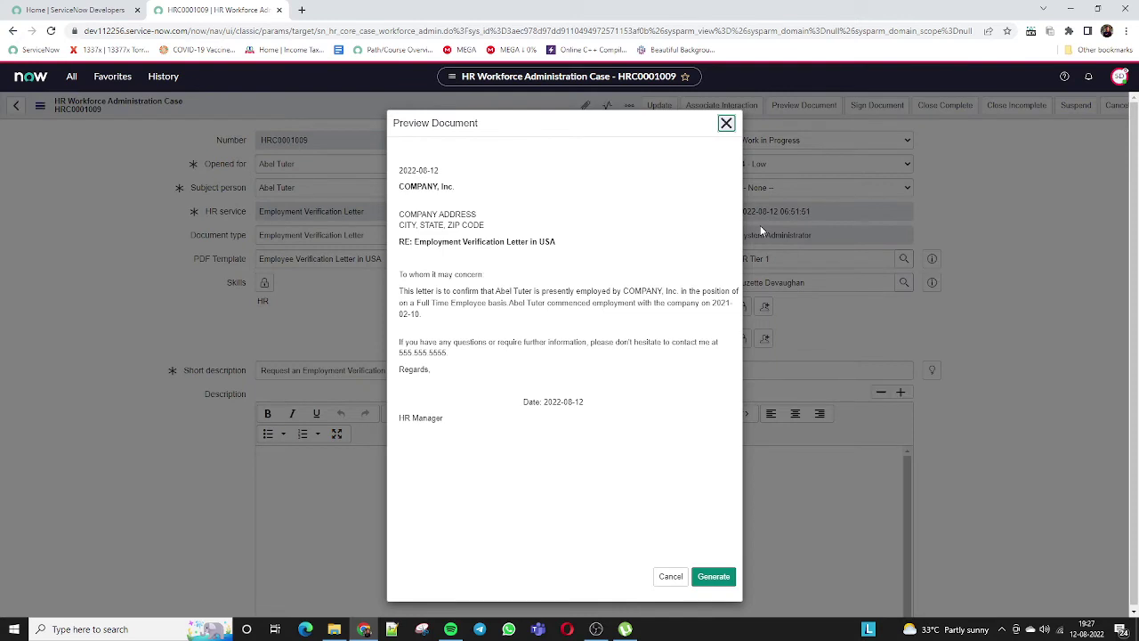
{"action": "left_click_drag", "start_coordinate": [552, 401], "coordinate": [585, 401]}
{"action": "left_click_drag", "start_coordinate": [415, 242], "coordinate": [572, 244]}
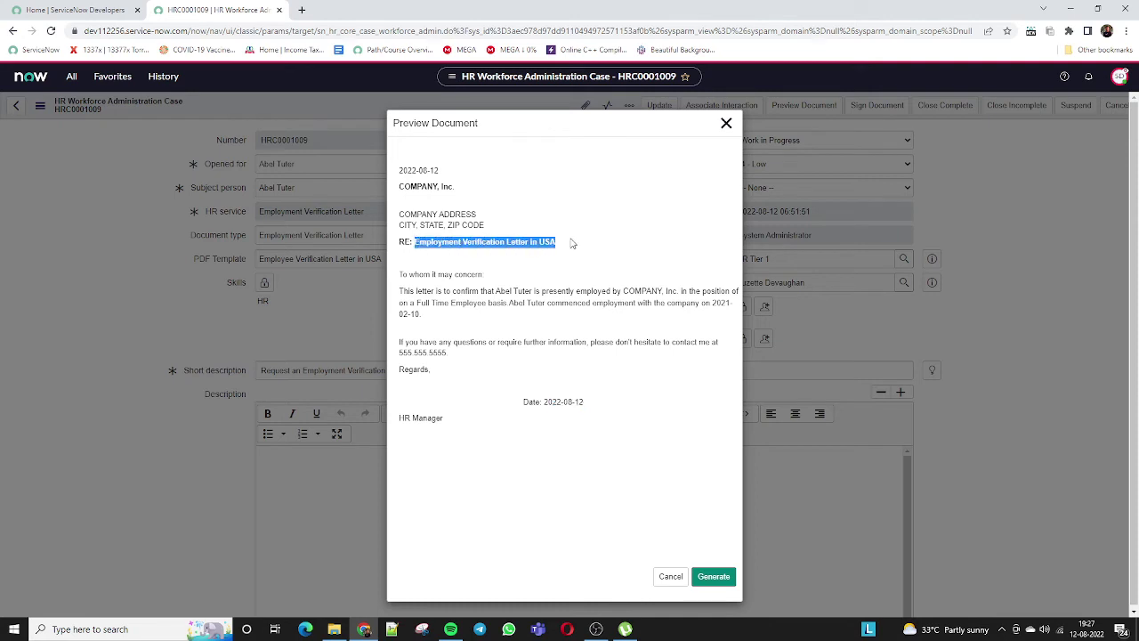
{"action": "left_click_drag", "start_coordinate": [397, 217], "coordinate": [398, 176]}
{"action": "left_click_drag", "start_coordinate": [400, 276], "coordinate": [537, 314]}
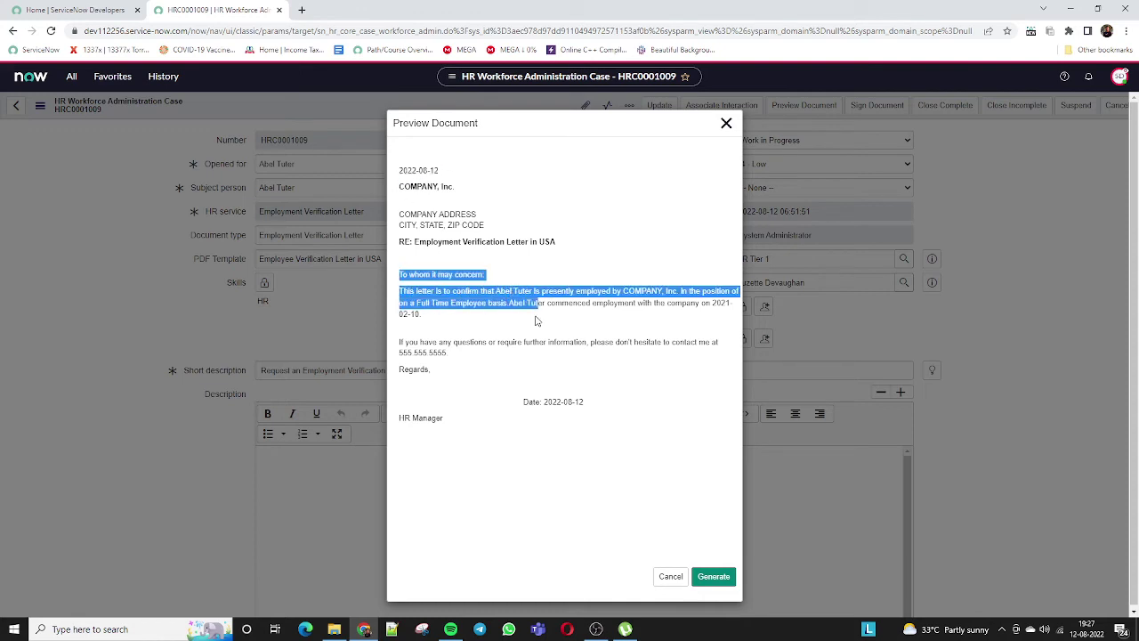
{"action": "left_click", "coordinate": [536, 317]}
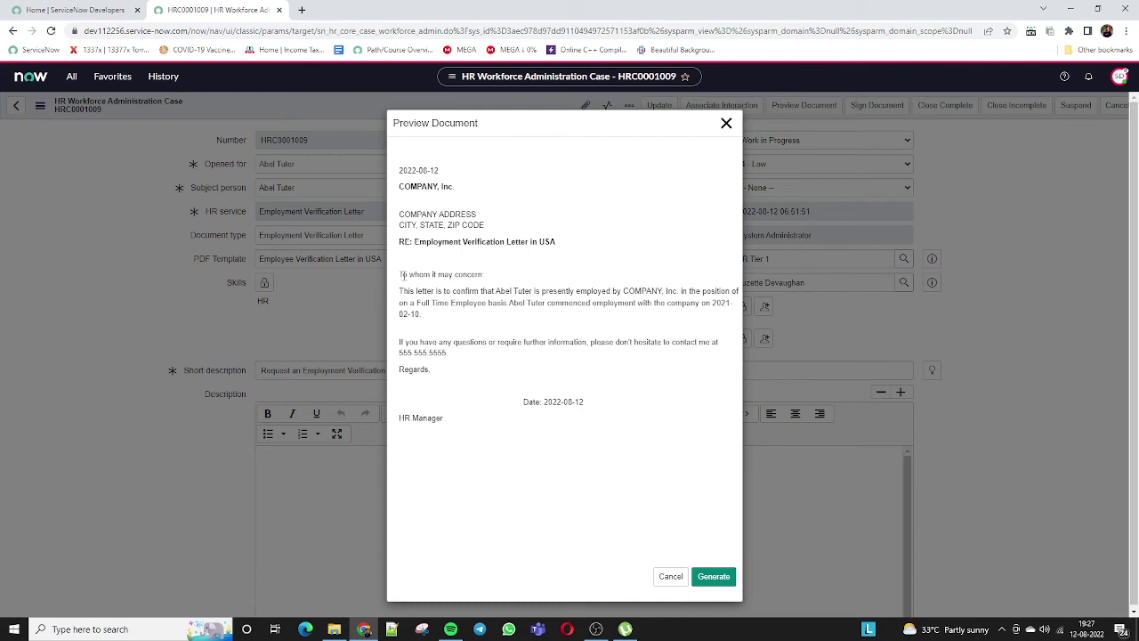
{"action": "left_click_drag", "start_coordinate": [402, 275], "coordinate": [682, 291]}
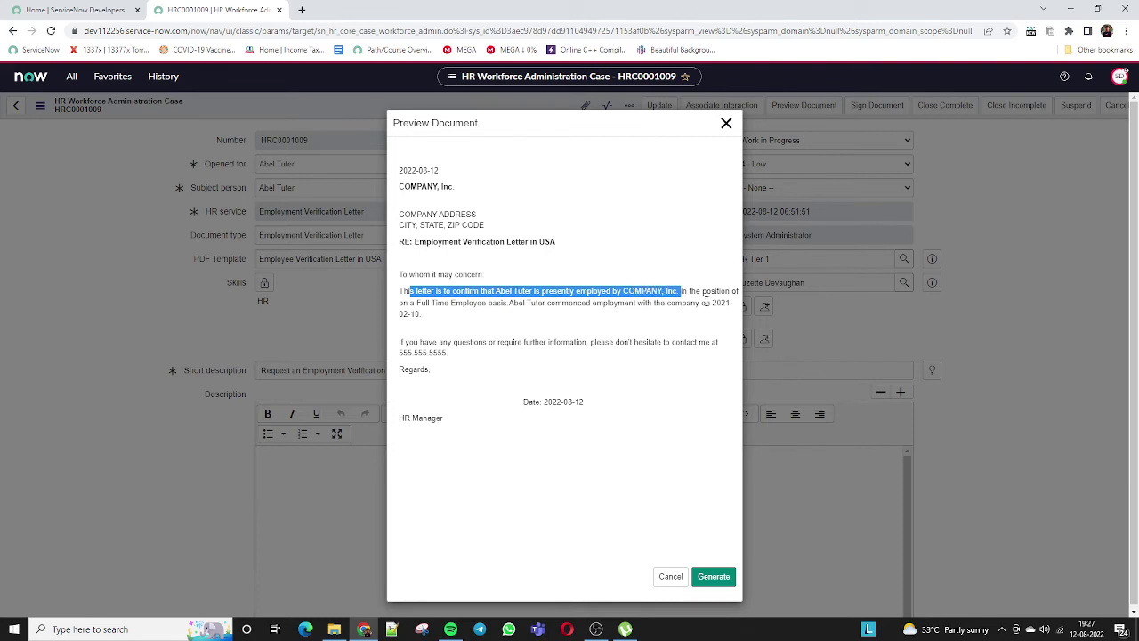
{"action": "left_click_drag", "start_coordinate": [427, 303], "coordinate": [708, 304]}
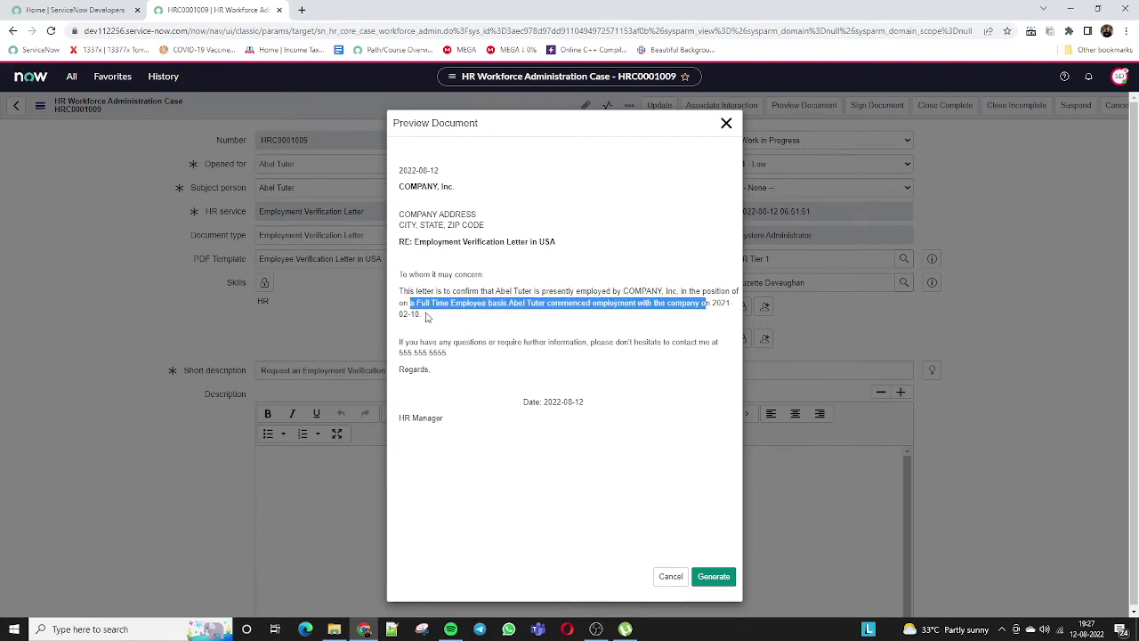
{"action": "triple_click", "coordinate": [427, 316]}
{"action": "left_click", "coordinate": [421, 343]}
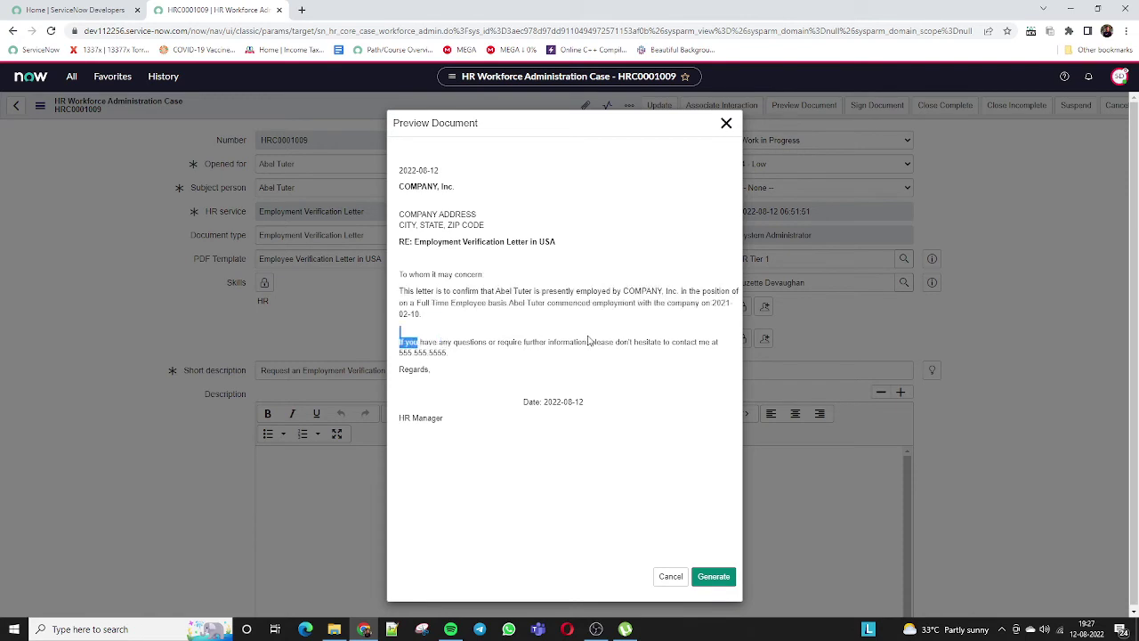
{"action": "left_click_drag", "start_coordinate": [455, 351], "coordinate": [372, 265]}
{"action": "left_click", "coordinate": [371, 265]}
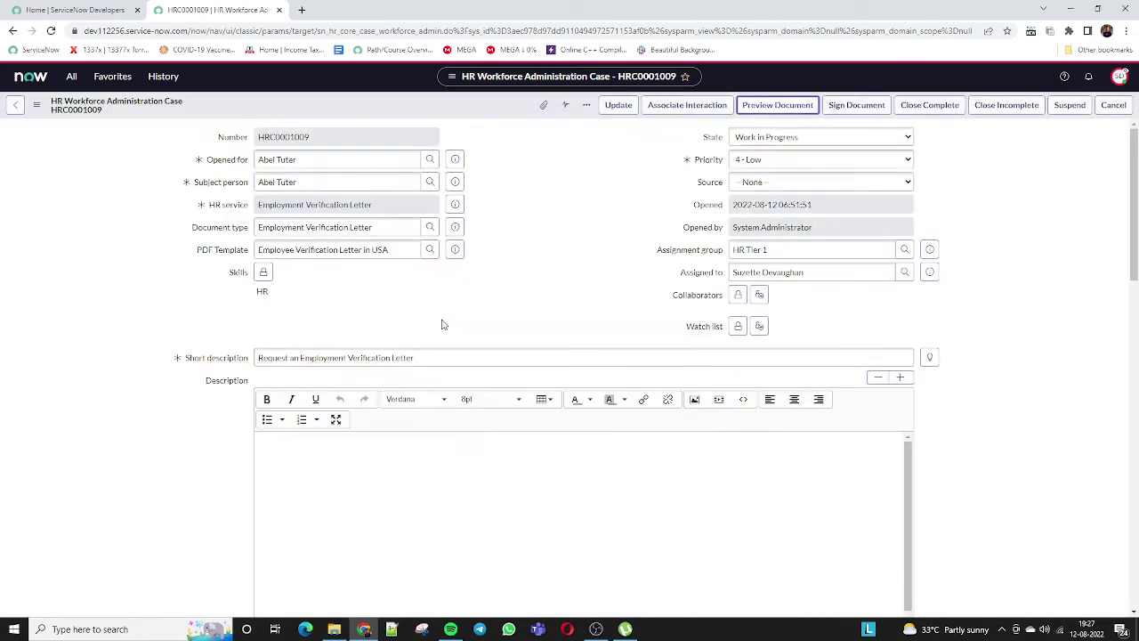
Preview the USA employment verification letter and generate it as a PDF attached to HRC0001009.
{"action": "left_click", "coordinate": [777, 106]}
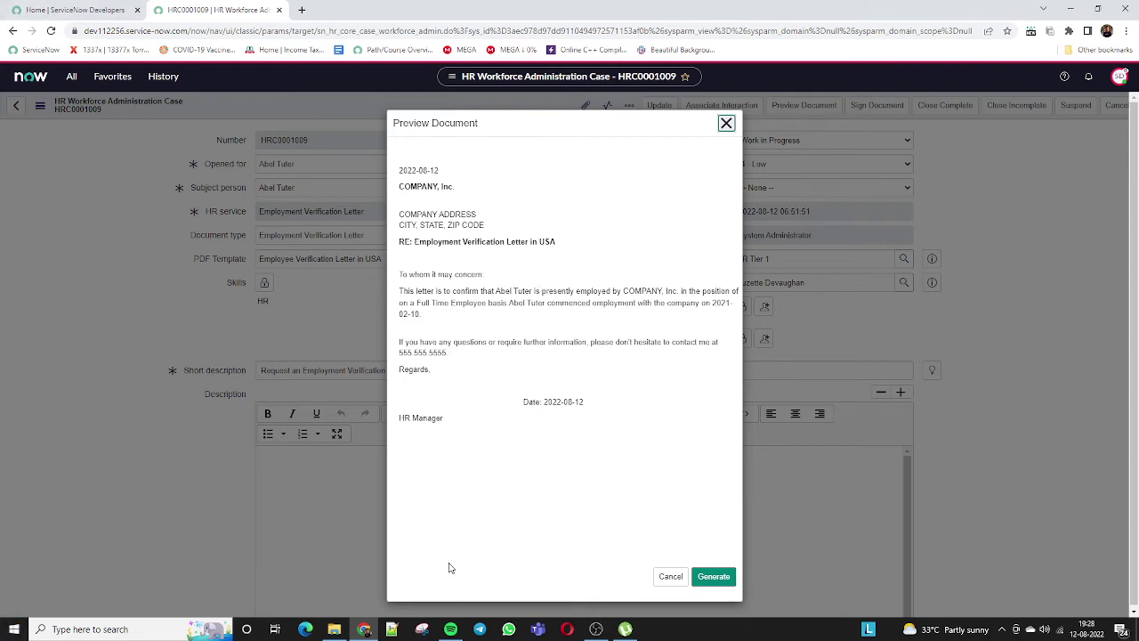
{"action": "left_click", "coordinate": [716, 578]}
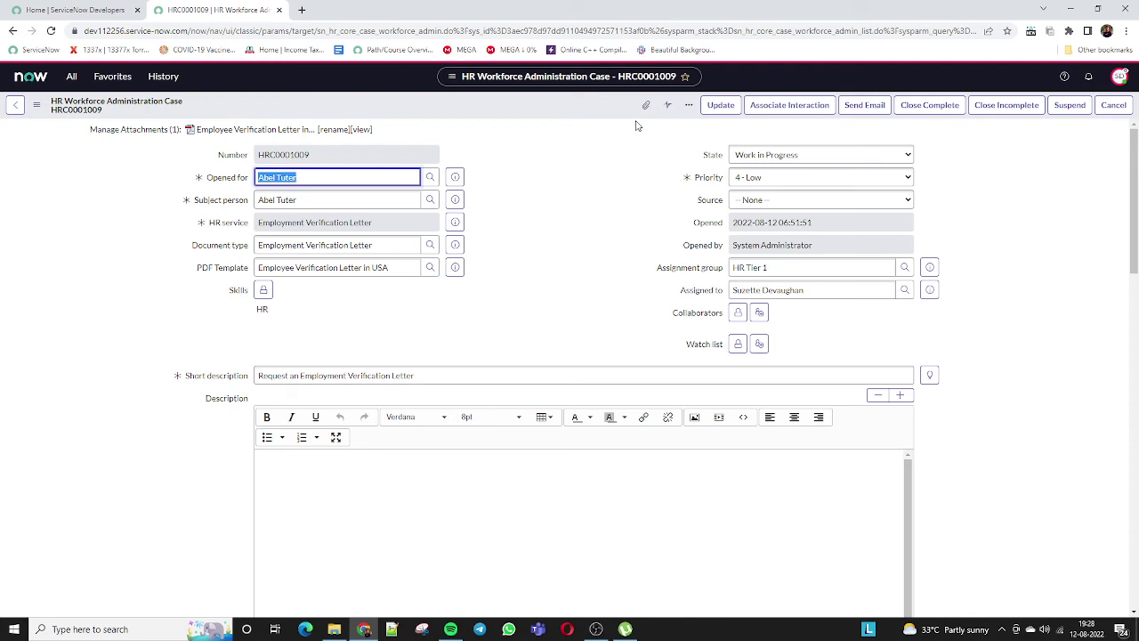
Send the attached verification letter to the recipient's e-mail address and review the confirmation message.
{"action": "left_click", "coordinate": [867, 107]}
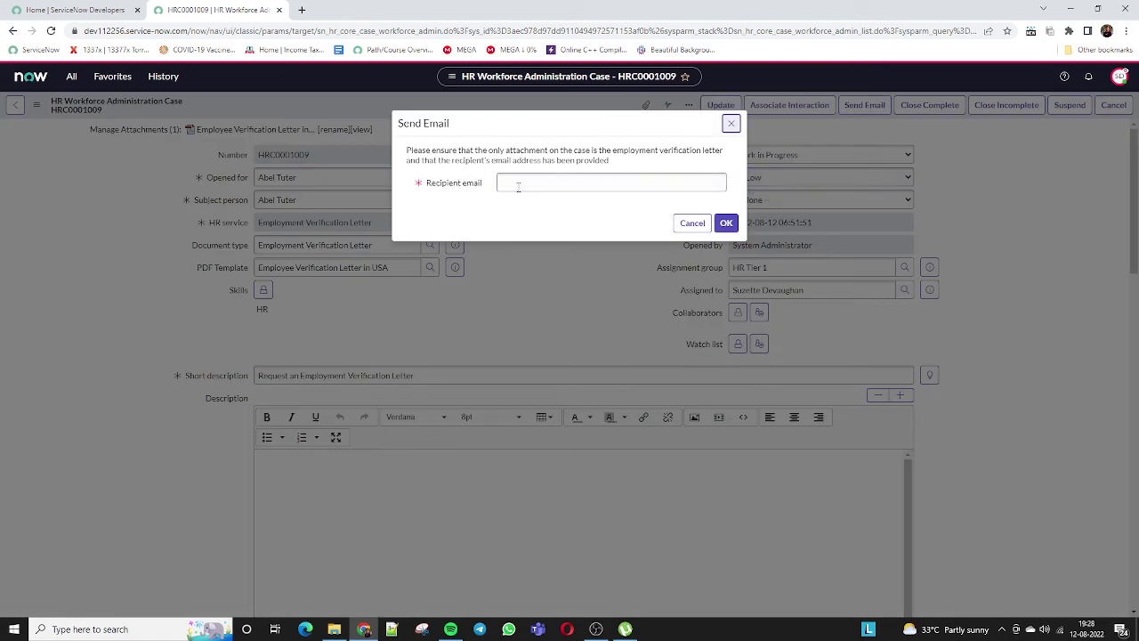
{"action": "left_click", "coordinate": [519, 183]}
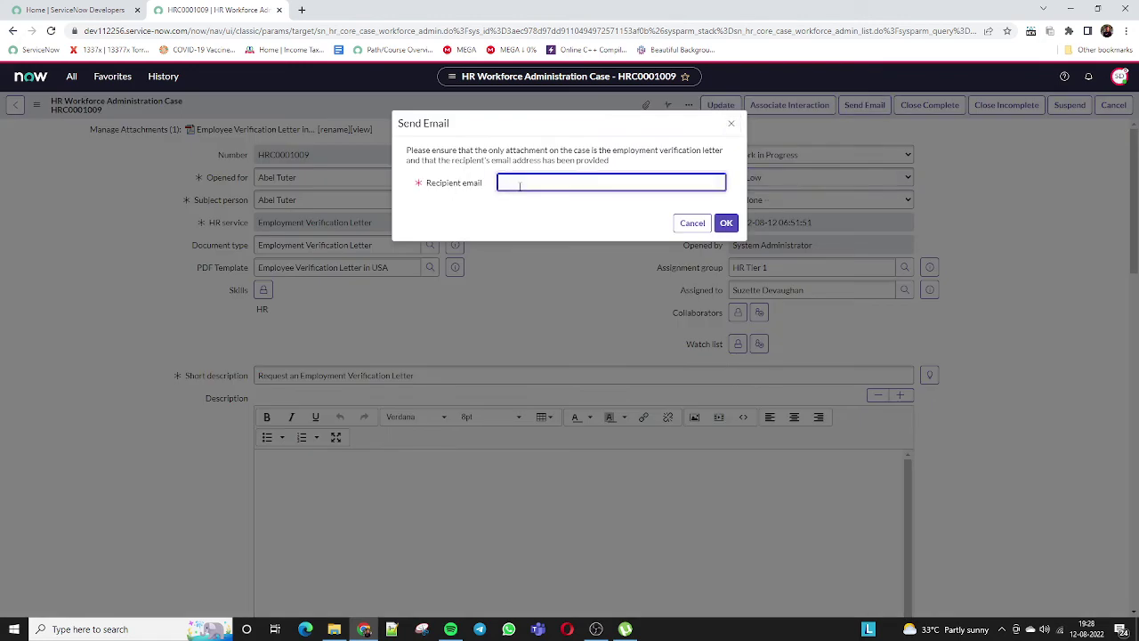
{"action": "left_click", "coordinate": [726, 224]}
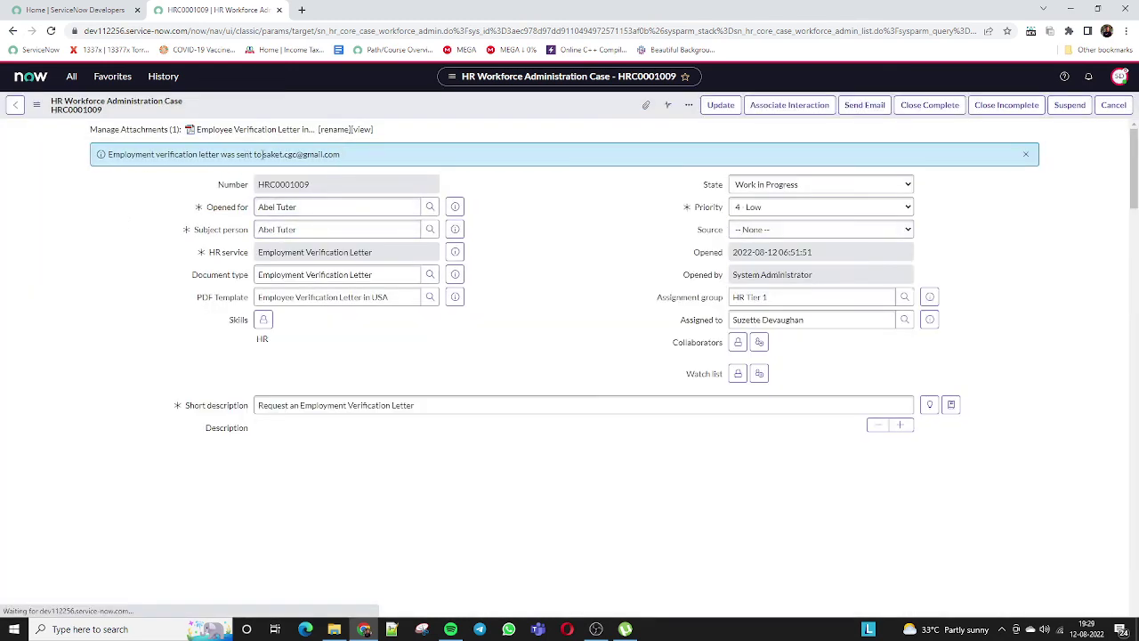
{"action": "left_click_drag", "start_coordinate": [262, 154], "coordinate": [355, 156]}
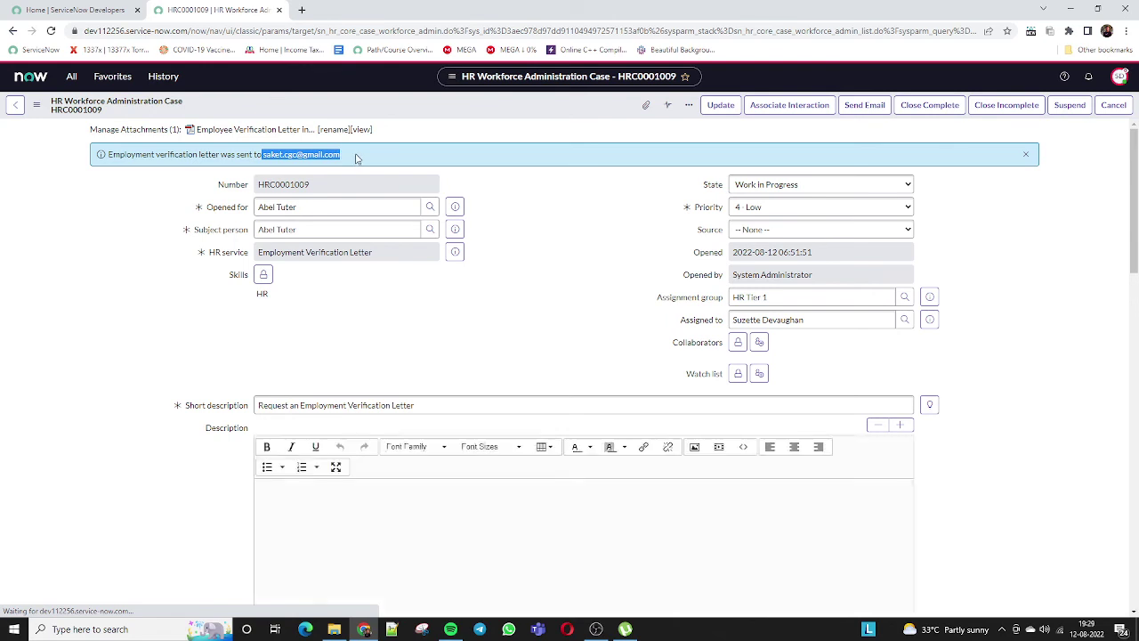
{"action": "left_click", "coordinate": [363, 160]}
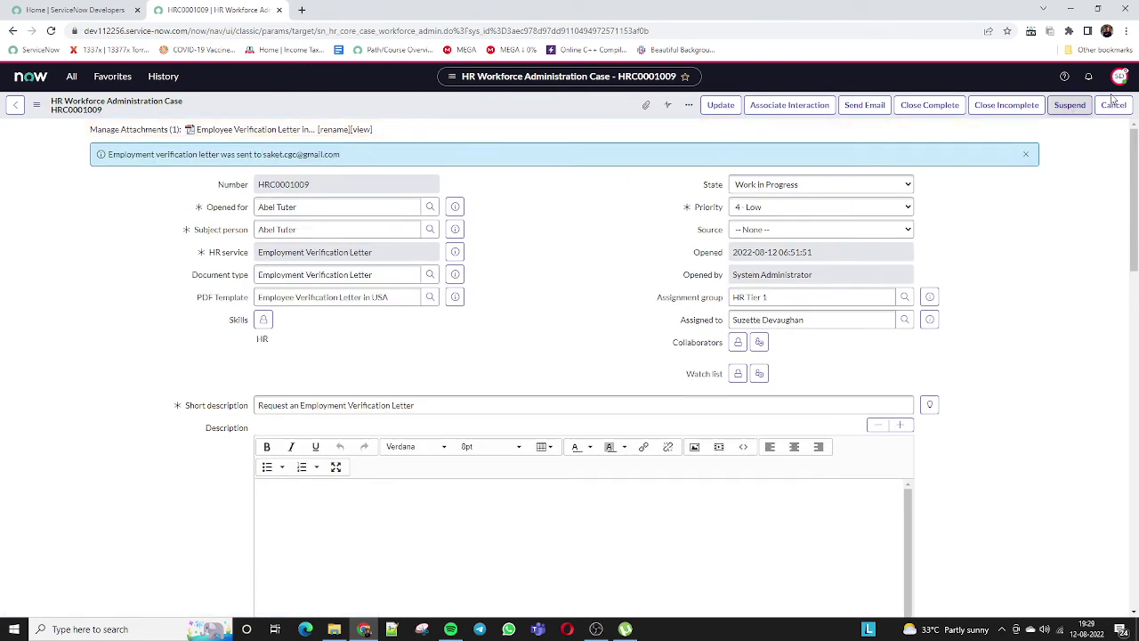
Close HRC0001009 as complete and confirm its State shows Awaiting Acceptance.
{"action": "left_click", "coordinate": [929, 105]}
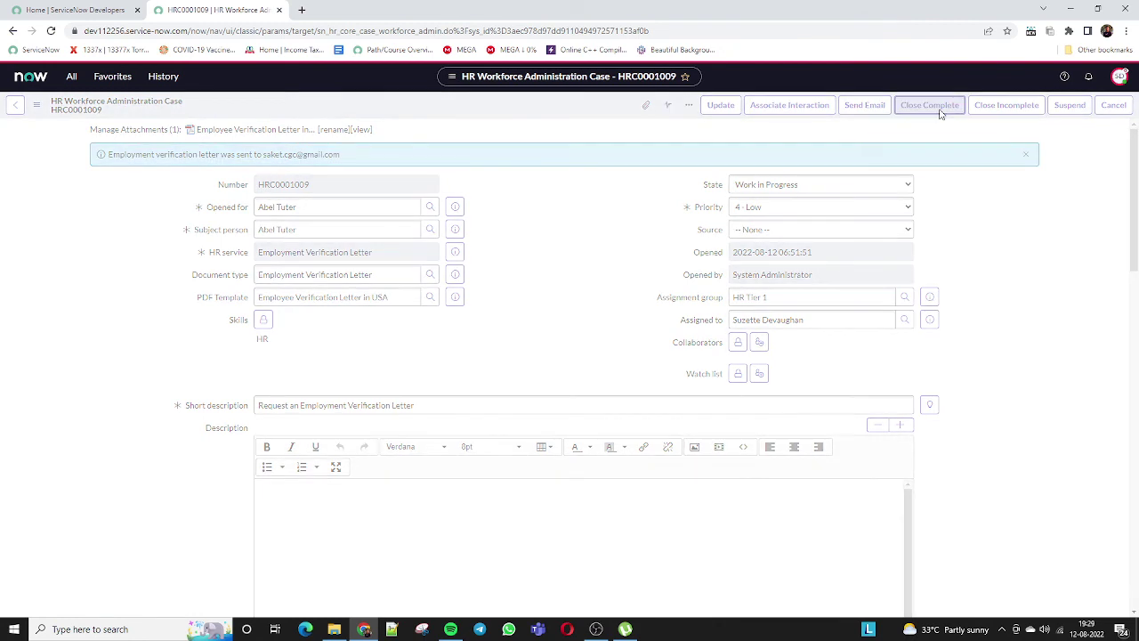
{"action": "left_click", "coordinate": [928, 105]}
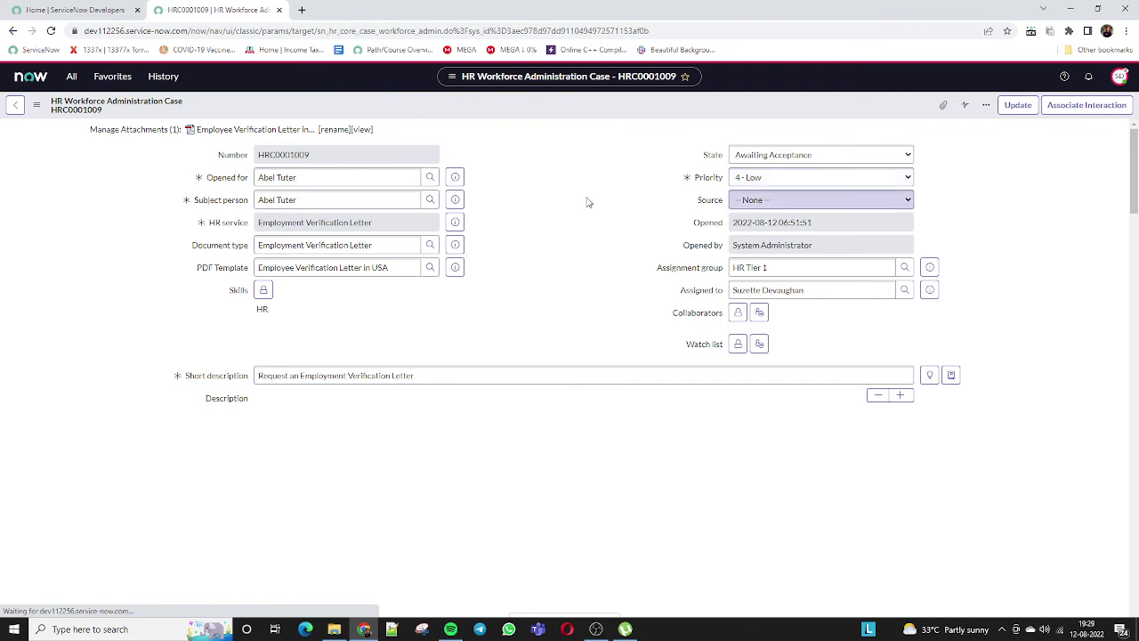
{"action": "left_click", "coordinate": [782, 169]}
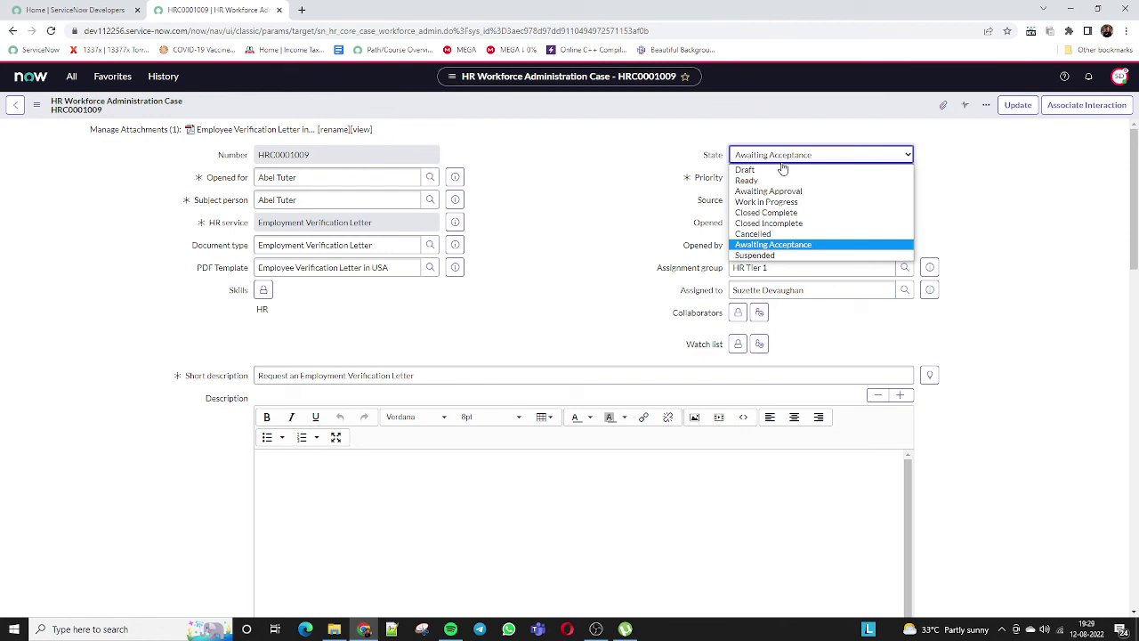
{"action": "left_click", "coordinate": [781, 164]}
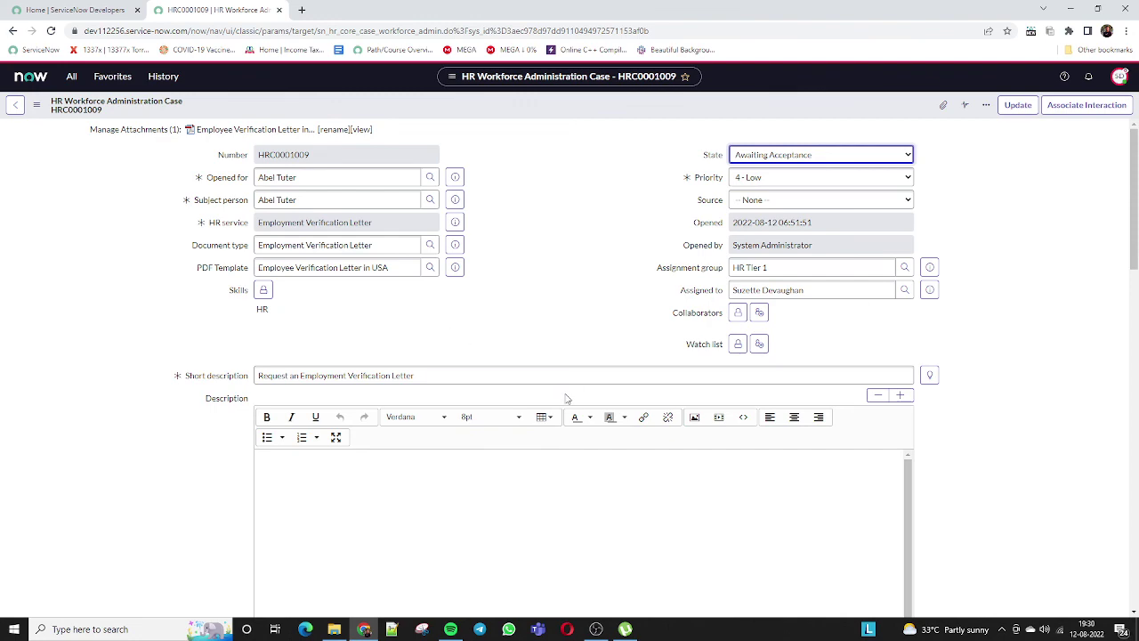
{"action": "key", "text": "alt+Tab"}
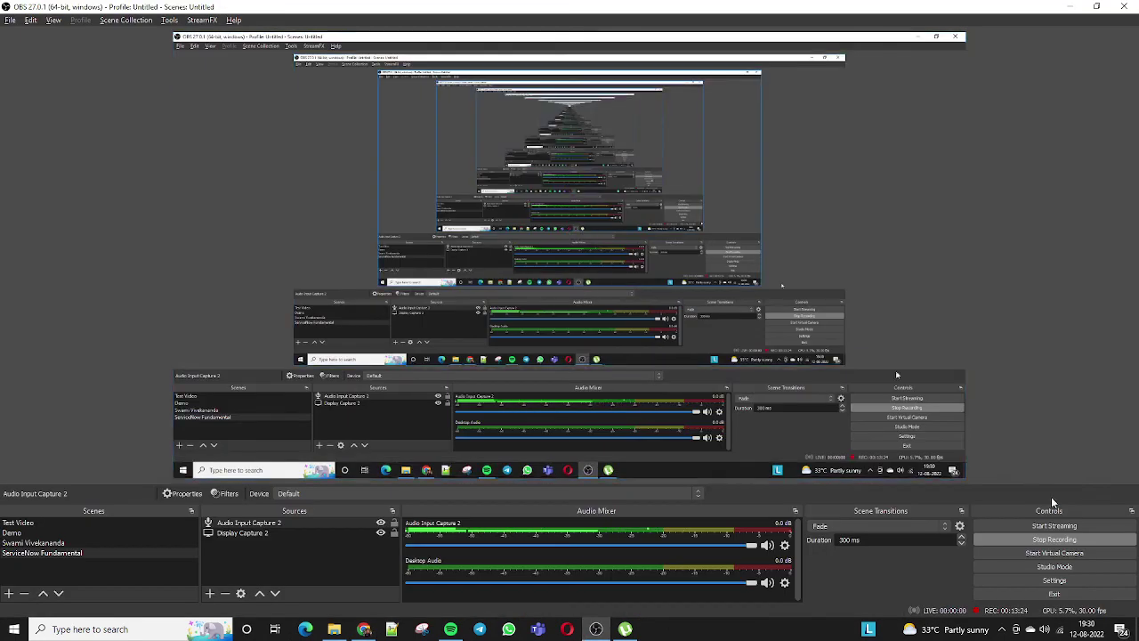